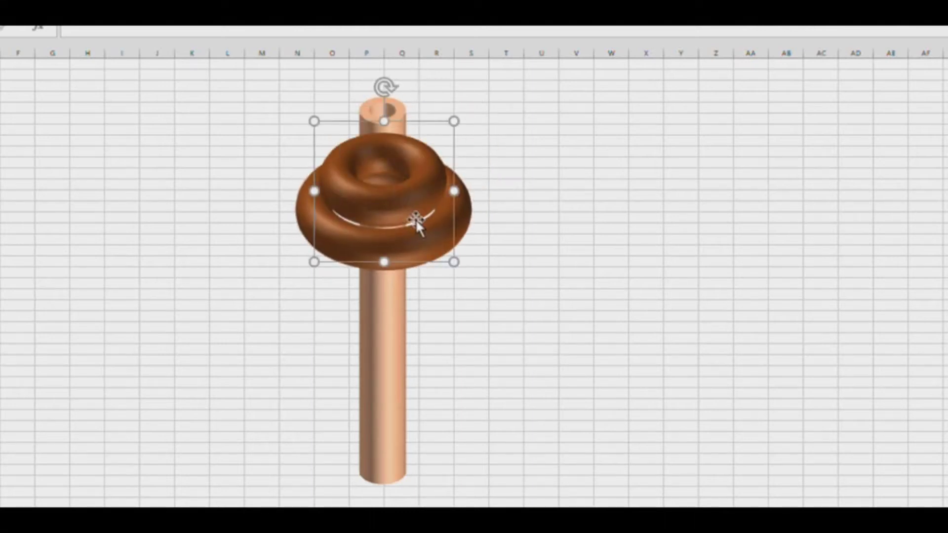
- Move the ring lower on the rod and slide the rod into the middle of the ring stack
{"action": "left_click_drag", "start_coordinate": [414, 220], "coordinate": [426, 252]}
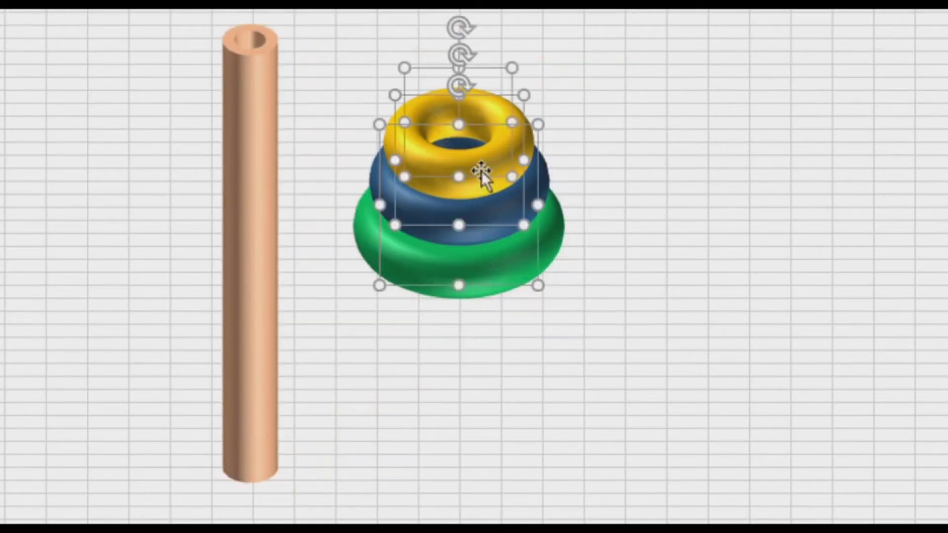
{"action": "left_click_drag", "start_coordinate": [266, 310], "coordinate": [485, 295]}
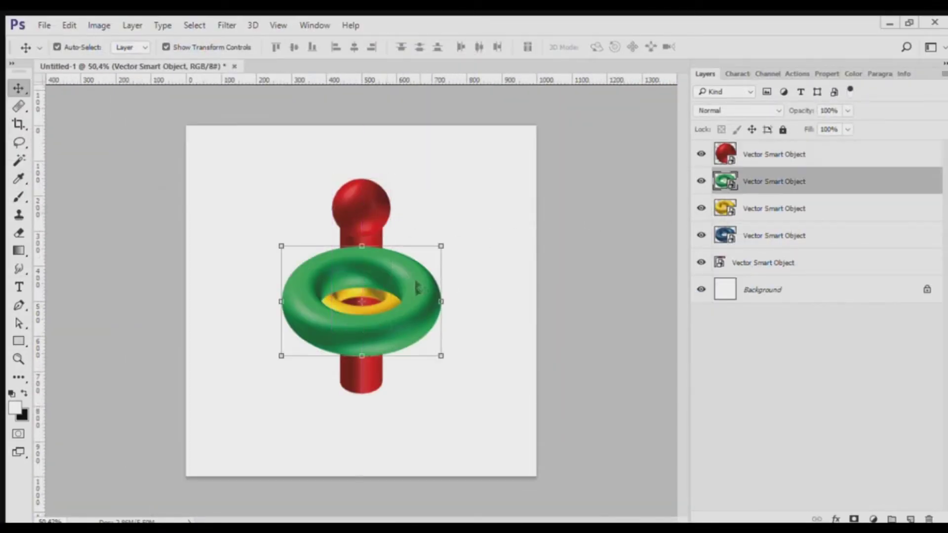
- Lower the blue and yellow rings onto the green one, then begin a pen path across the yellow ring's hole
{"action": "left_click", "coordinate": [387, 302]}
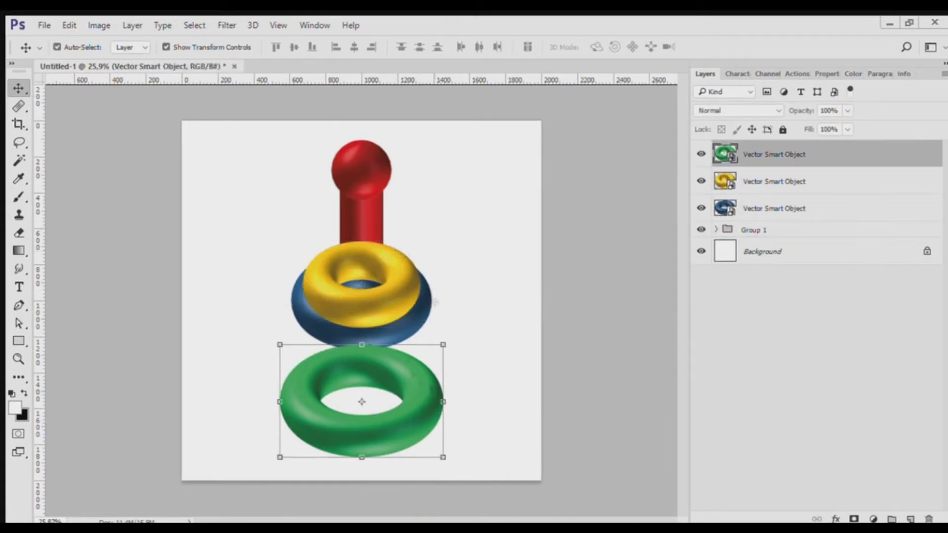
{"action": "left_click_drag", "start_coordinate": [439, 302], "coordinate": [396, 391]}
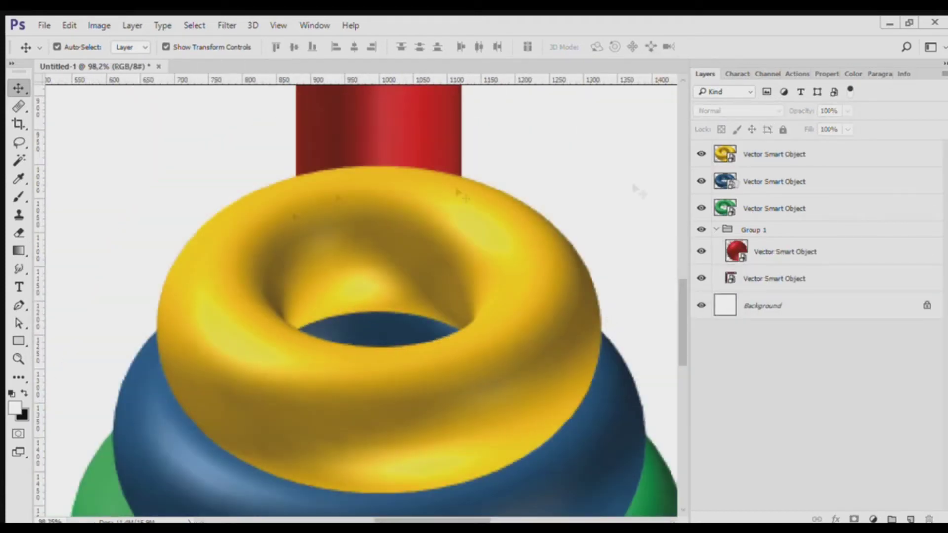
{"action": "key", "text": "p"}
{"action": "left_click", "coordinate": [296, 330]}
{"action": "left_click_drag", "start_coordinate": [459, 330], "coordinate": [527, 369]}
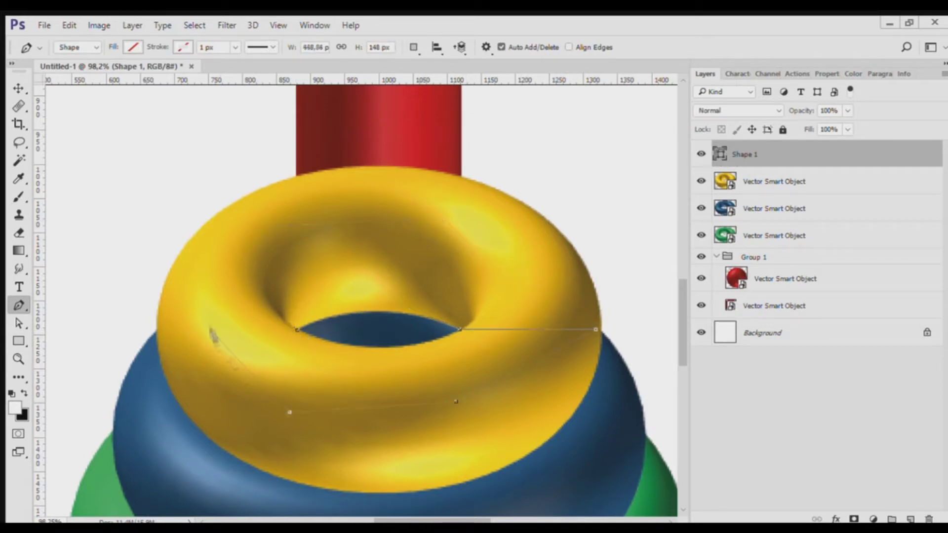
- Turn the path into a selection and copy the yellow ring's front onto a new layer
{"action": "key", "text": "alt+bracketleft"}
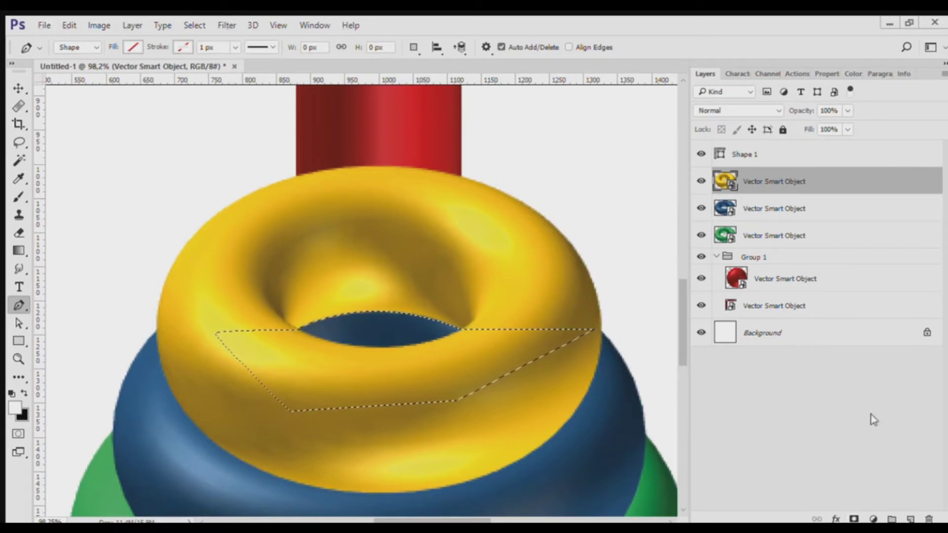
{"action": "key", "text": "ctrl+j"}
{"action": "key", "text": "v"}
{"action": "key", "text": "alt+bracketright"}
{"action": "left_click_drag", "start_coordinate": [785, 306], "coordinate": [755, 195]}
- Delete the leftover Shape 1 outline and move the yellow ring layer above Group 1
{"action": "left_click", "coordinate": [754, 181]}
{"action": "left_click", "coordinate": [716, 202]}
{"action": "key", "text": "alt+bracketright"}
{"action": "key", "text": "Delete"}
{"action": "mouse_move", "coordinate": [755, 187]}
{"action": "left_mouse_down"}
{"action": "mouse_move", "coordinate": [761, 143]}
{"action": "mouse_move", "coordinate": [768, 197]}
{"action": "left_mouse_up"}
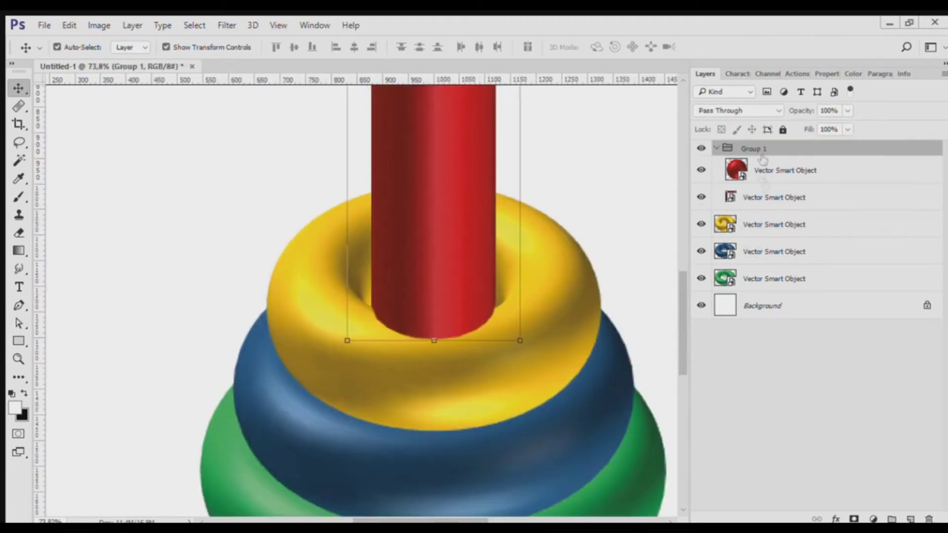
- Hide the original yellow ring and outline its front patch as a selection
{"action": "left_click", "coordinate": [779, 173]}
{"action": "left_click", "coordinate": [700, 196]}
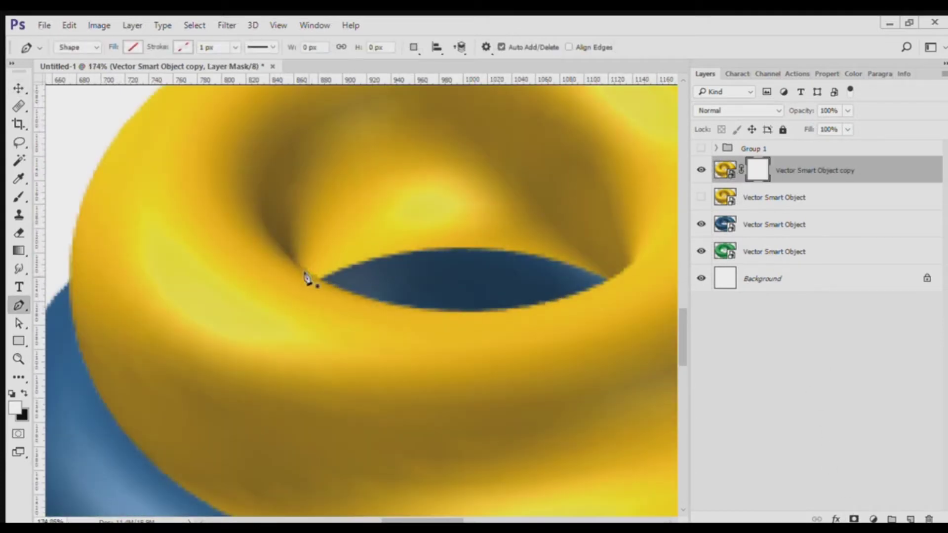
{"action": "left_click", "coordinate": [309, 277]}
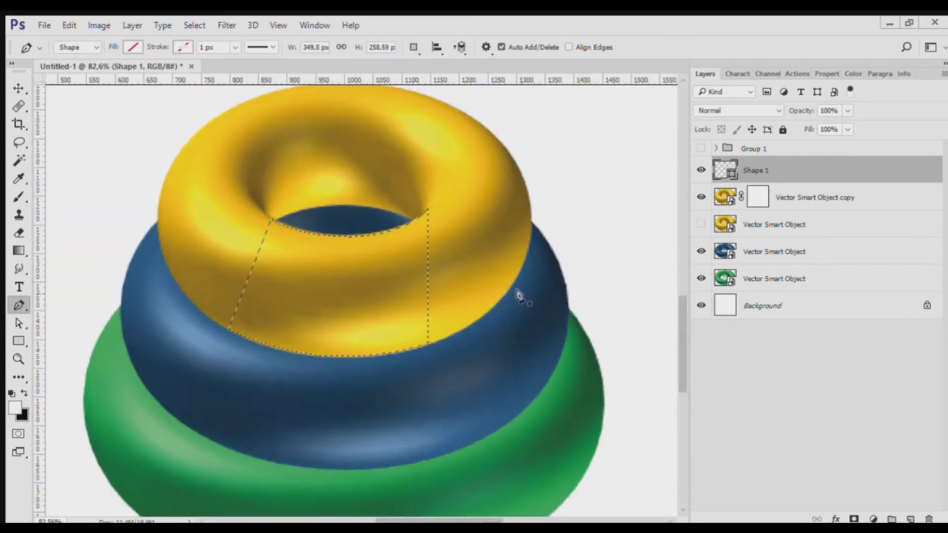
{"action": "key", "text": "a"}
{"action": "key", "text": "v"}
- Mask the ring copy to the front patch, show Group 1 again and move the copy to the top
{"action": "left_click", "coordinate": [757, 197]}
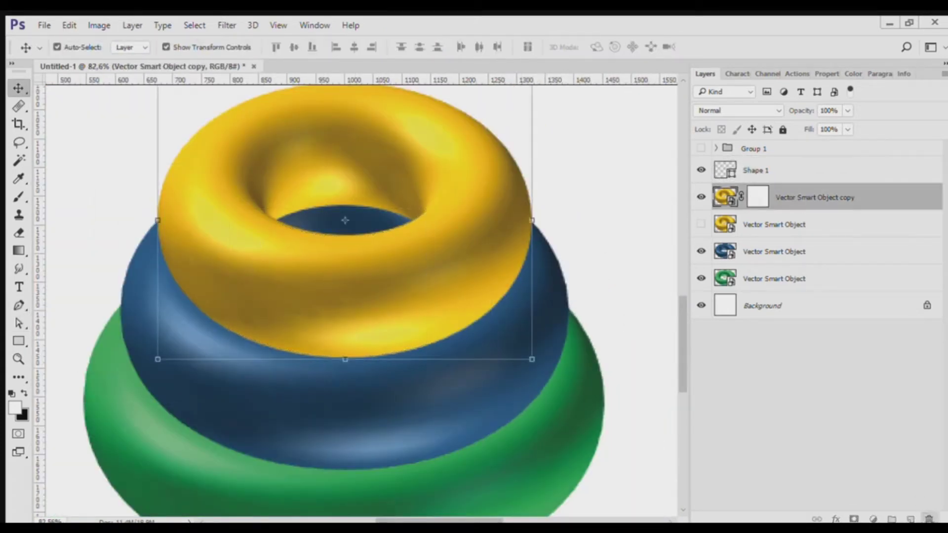
{"action": "left_click", "coordinate": [701, 148]}
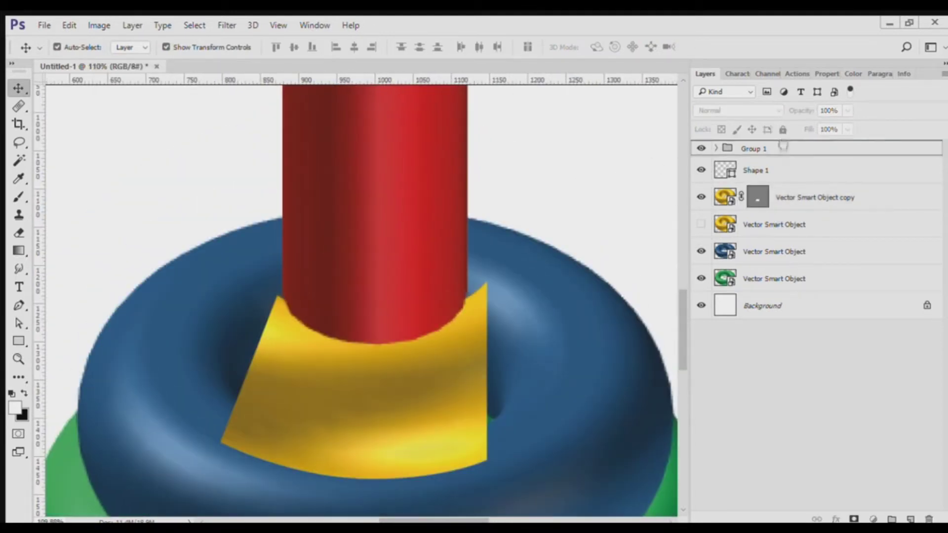
{"action": "left_click_drag", "start_coordinate": [809, 197], "coordinate": [810, 144]}
{"action": "left_click", "coordinate": [800, 229]}
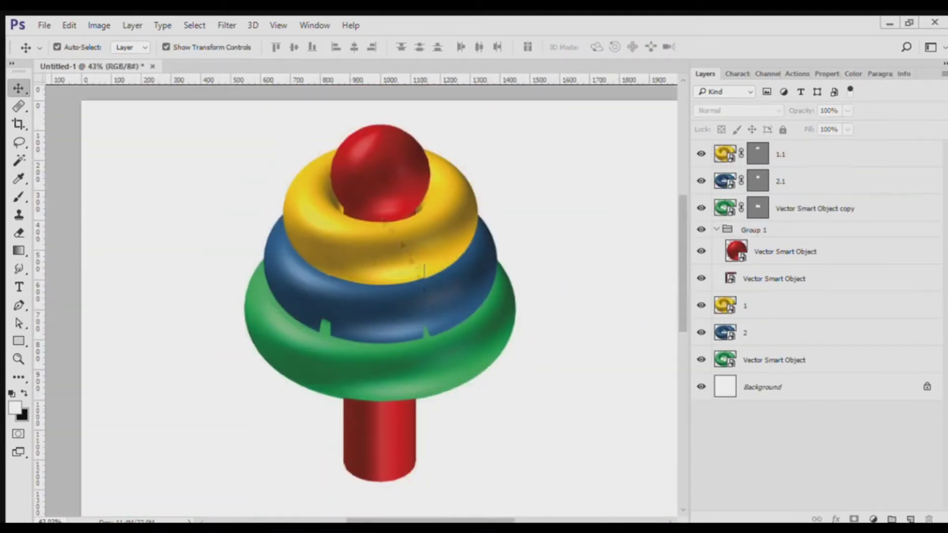
- Toggle the ring layers' visibility to check the yellow and blue front-copy masks
{"action": "left_click", "coordinate": [700, 209]}
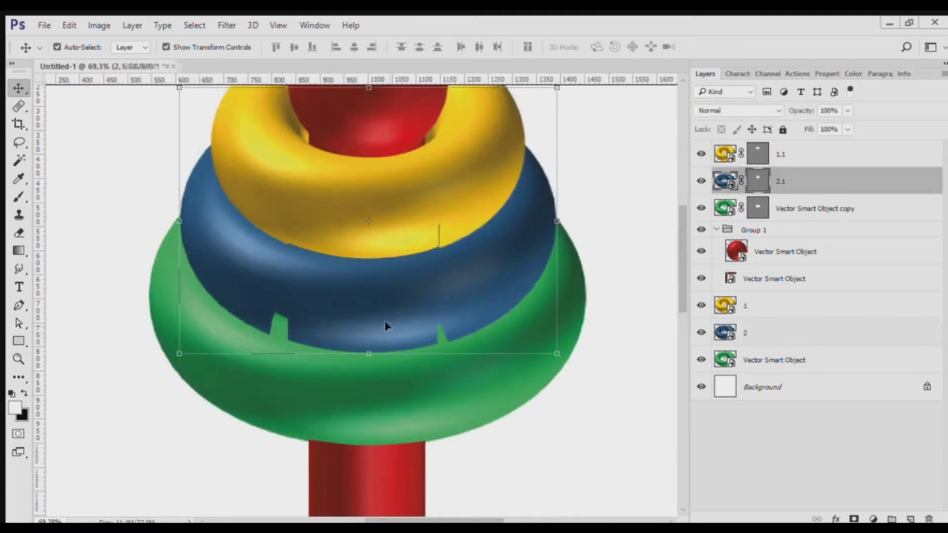
{"action": "left_click", "coordinate": [706, 155]}
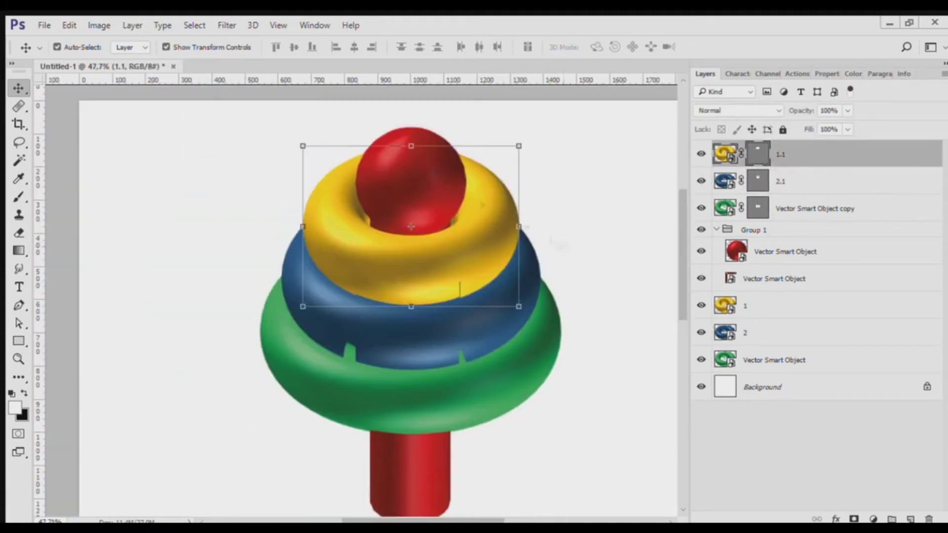
{"action": "left_click", "coordinate": [731, 306]}
{"action": "left_click", "coordinate": [732, 163]}
{"action": "scroll", "coordinate": [545, 280], "scroll_direction": "up", "scroll_amount": 2}
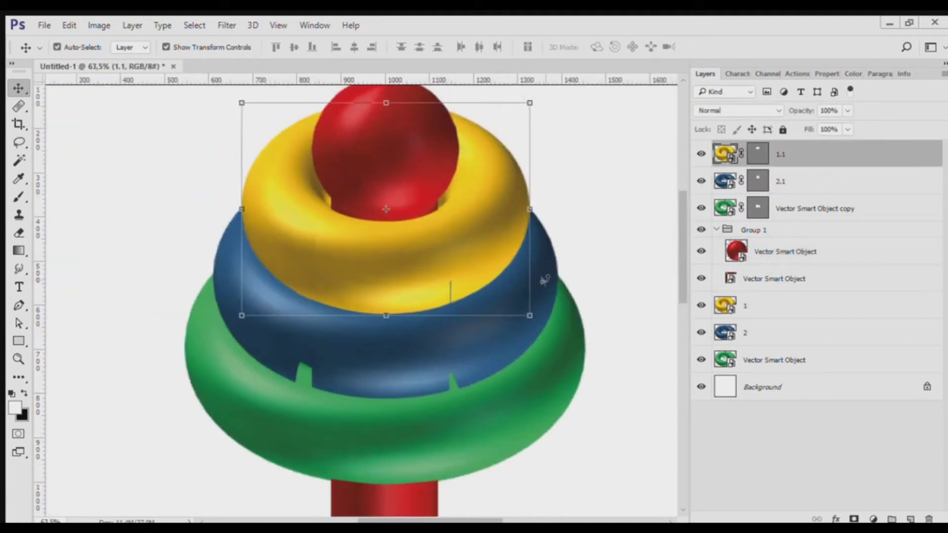
{"action": "left_click", "coordinate": [545, 279]}
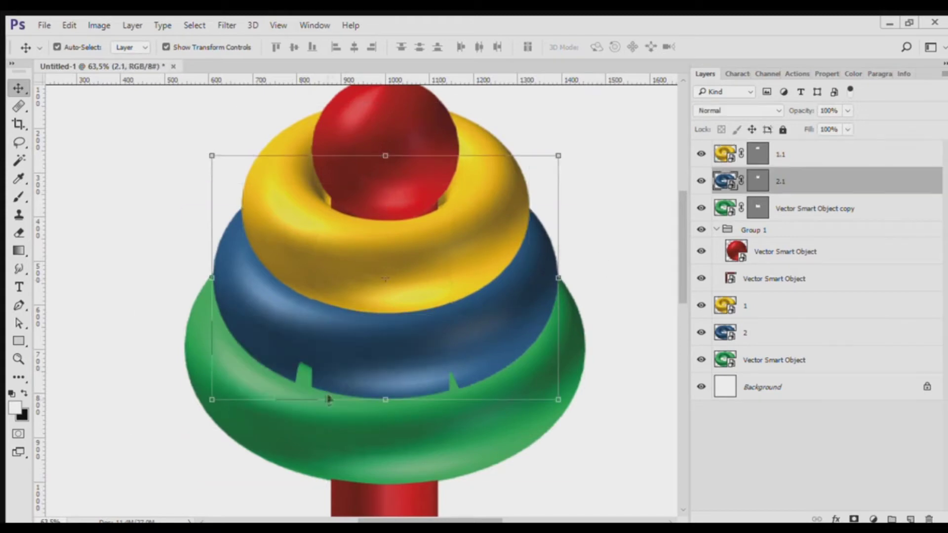
{"action": "scroll", "coordinate": [328, 400], "scroll_direction": "down", "scroll_amount": 1}
{"action": "left_click", "coordinate": [701, 181]}
{"action": "left_click", "coordinate": [700, 181]}
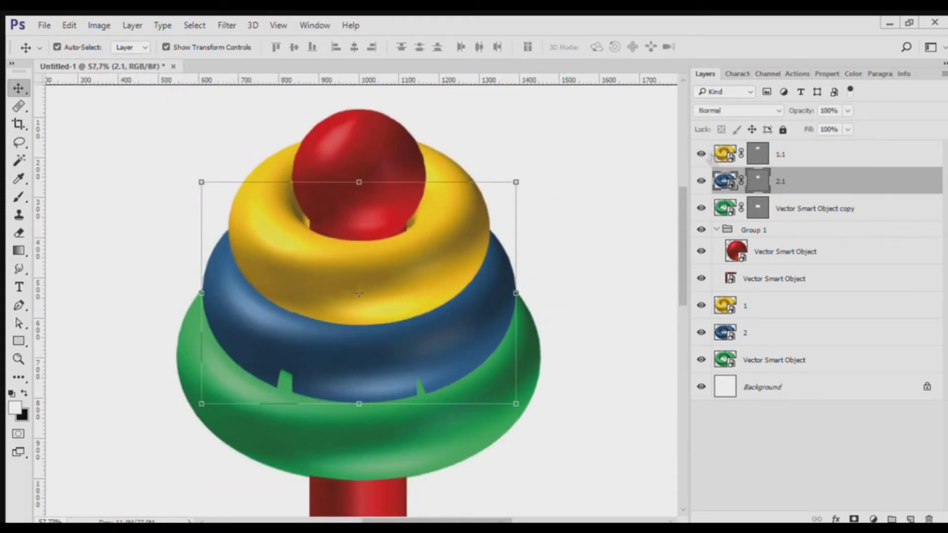
{"action": "left_click", "coordinate": [705, 305]}
{"action": "left_click", "coordinate": [701, 333]}
{"action": "left_click", "coordinate": [700, 333]}
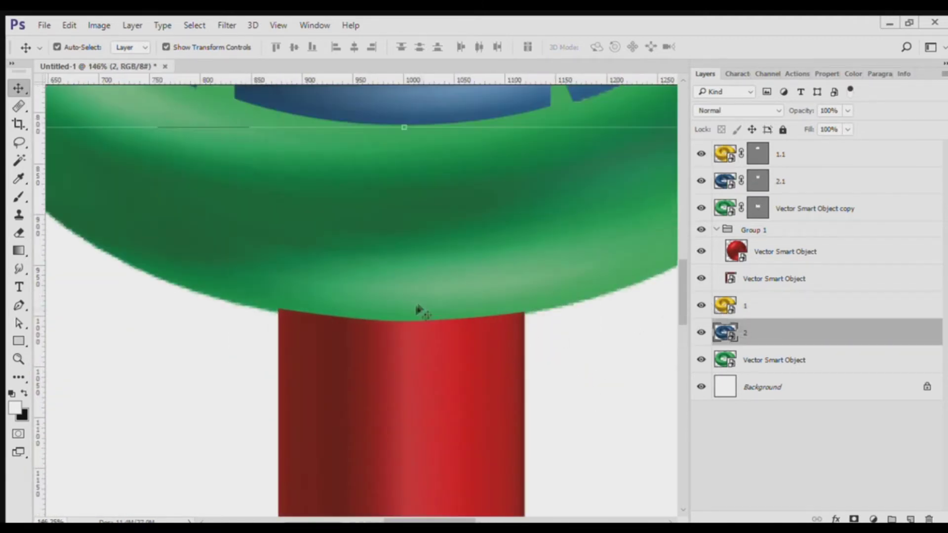
- Refine the green ring copy's mask outline with Direct Selection
{"action": "left_click", "coordinate": [417, 309]}
{"action": "key", "text": "a"}
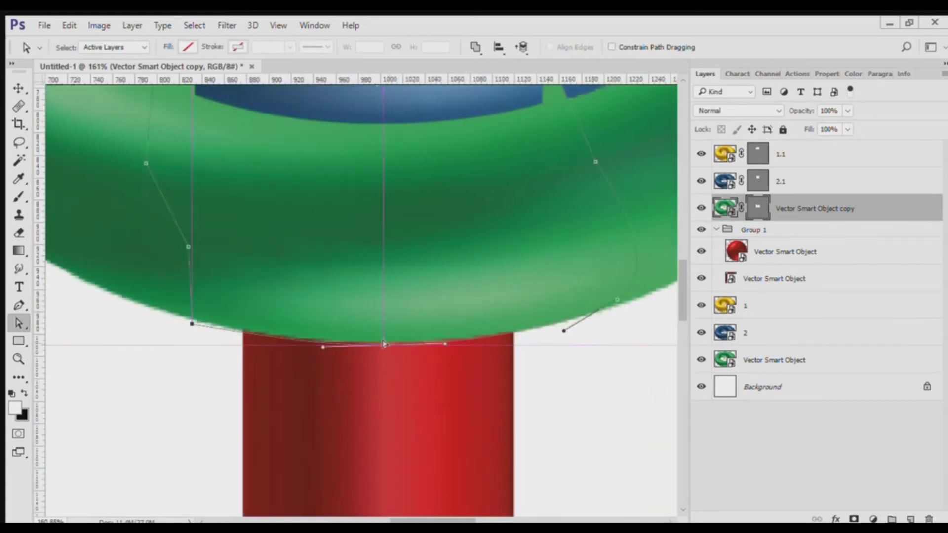
{"action": "scroll", "coordinate": [385, 345], "scroll_direction": "down", "scroll_amount": 3}
{"action": "key", "text": "v"}
{"action": "left_click", "coordinate": [701, 181]}
{"action": "left_click", "coordinate": [701, 181]}
- Refine the blue copy's mask outline, then move all three front copies above Group 1
{"action": "left_click", "coordinate": [780, 181]}
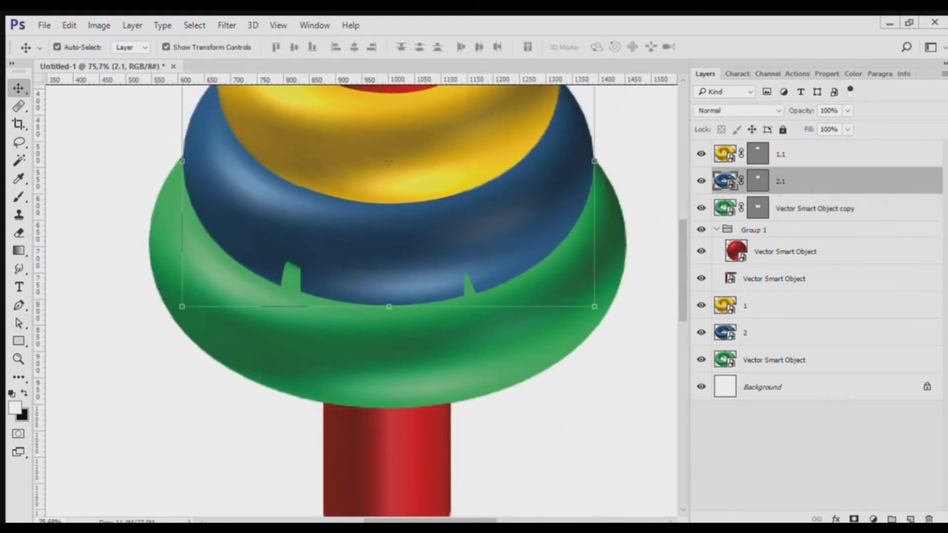
{"action": "key", "text": "a"}
{"action": "scroll", "coordinate": [303, 291], "scroll_direction": "up", "scroll_amount": 3}
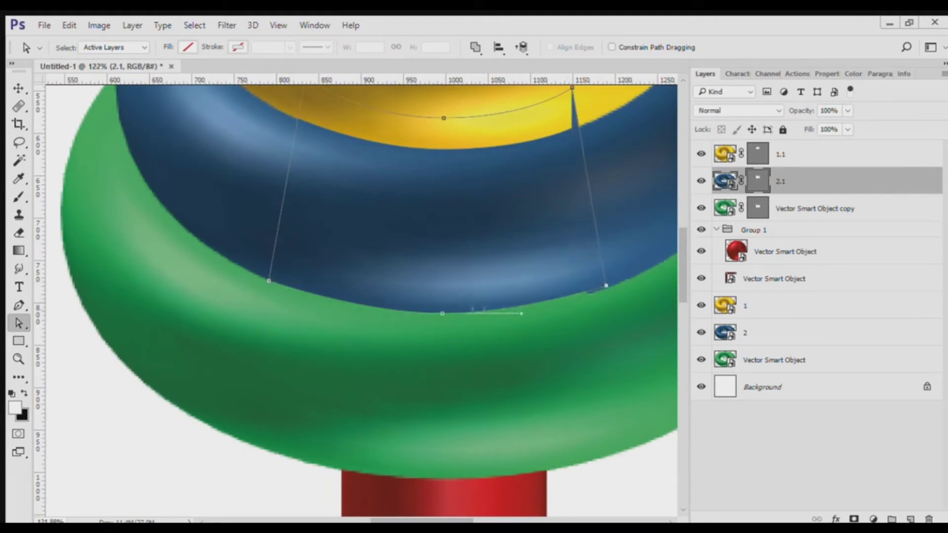
{"action": "key", "text": "v"}
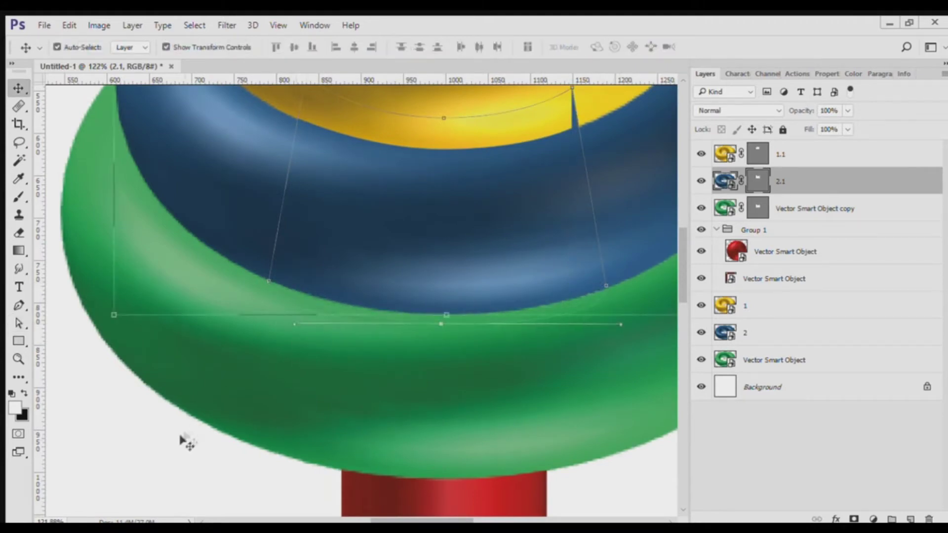
{"action": "left_click", "coordinate": [795, 225], "text": "shift"}
{"action": "left_click_drag", "start_coordinate": [792, 156], "coordinate": [792, 147]}
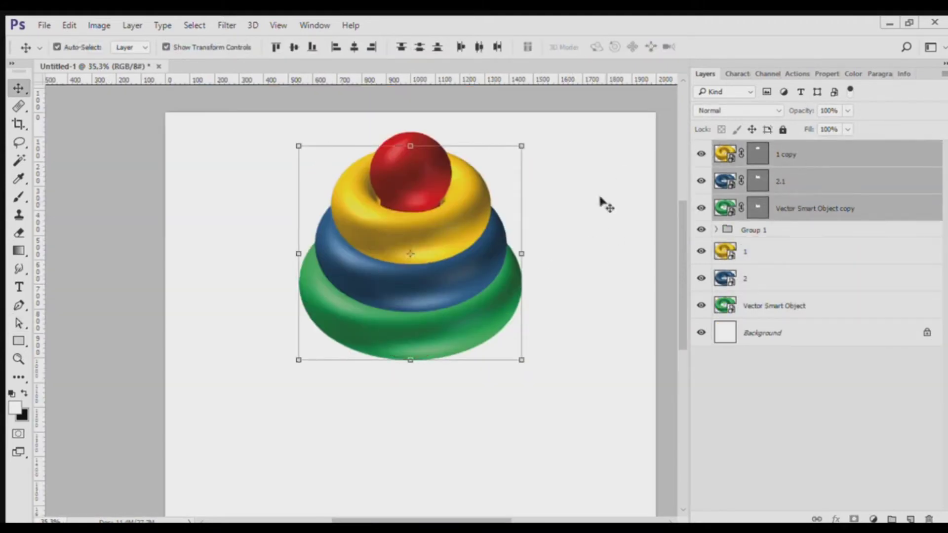
- Draw a wide ellipse under the ring stack and send it behind the rings as a shadow
{"action": "left_click", "coordinate": [598, 202]}
{"action": "scroll", "coordinate": [437, 378], "scroll_direction": "down", "scroll_amount": 1}
{"action": "left_click", "coordinate": [18, 341]}
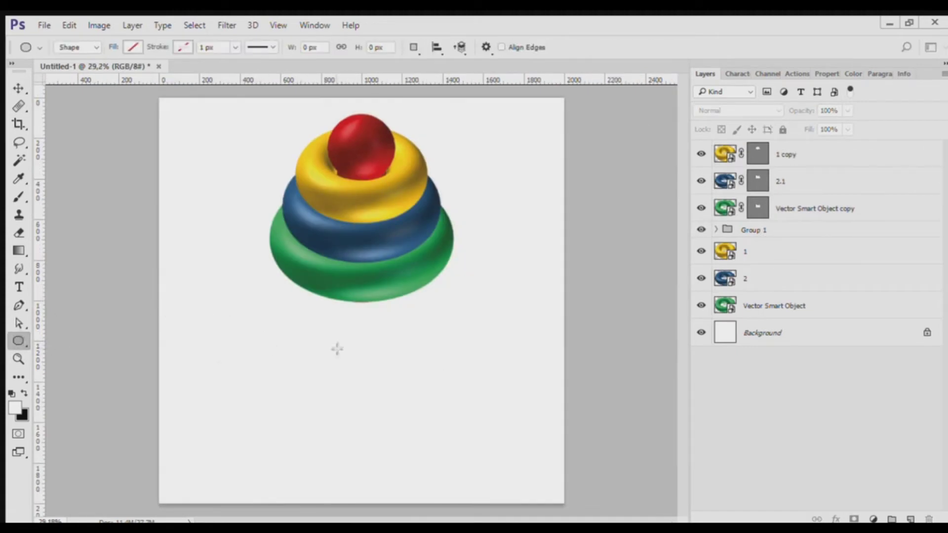
{"action": "left_click_drag", "start_coordinate": [441, 403], "coordinate": [439, 398]}
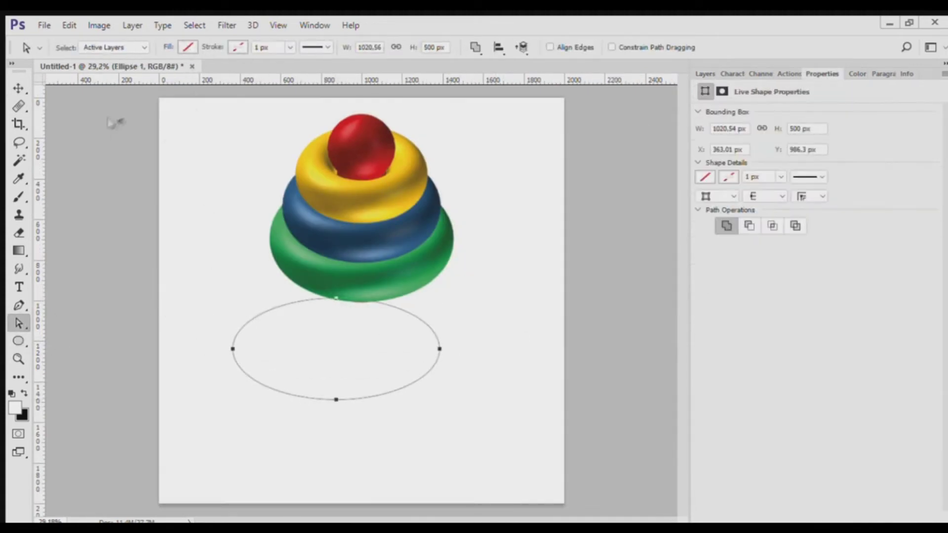
{"action": "key", "text": "v"}
{"action": "left_click_drag", "start_coordinate": [322, 318], "coordinate": [302, 321]}
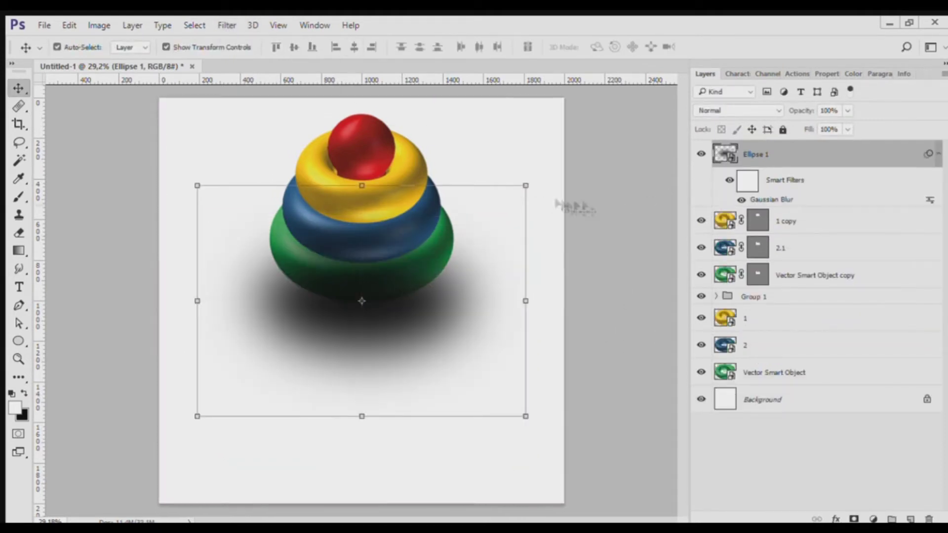
{"action": "key", "text": "ctrl+shift+bracketleft"}
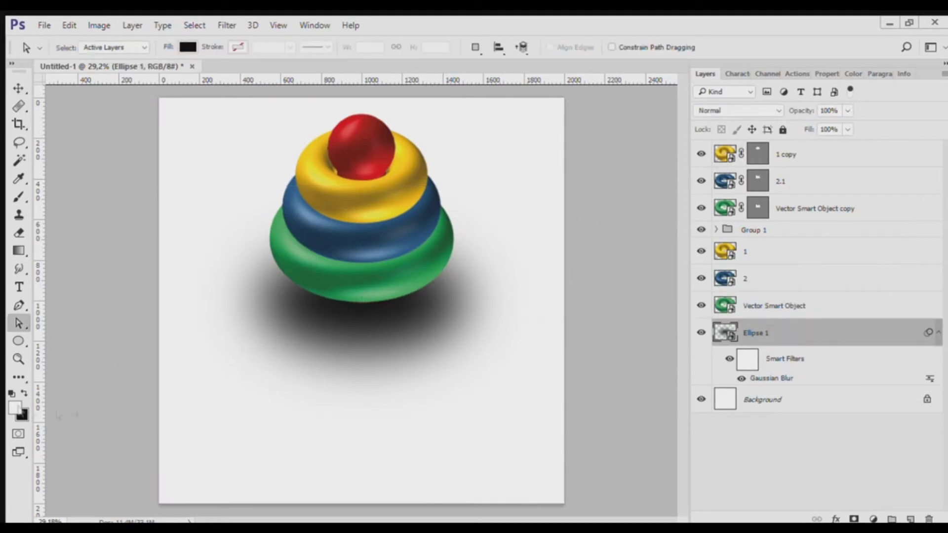
- Clip a grey Color Fill layer to the shadow ellipse and merge the two with Ctrl+E
{"action": "left_click", "coordinate": [873, 520]}
{"action": "left_click", "coordinate": [843, 271]}
{"action": "key", "text": "Return"}
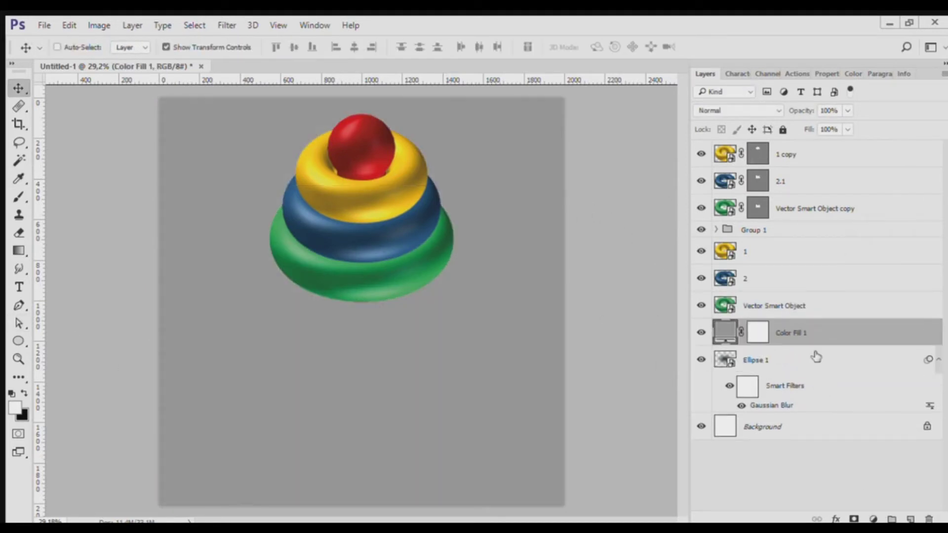
{"action": "left_click", "coordinate": [814, 347], "text": "alt"}
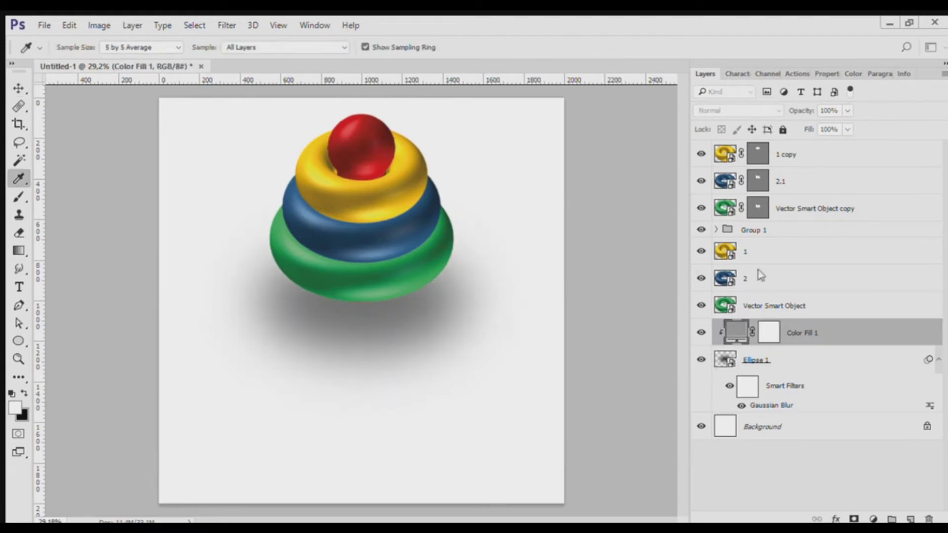
{"action": "left_click", "coordinate": [803, 355], "text": "shift"}
{"action": "key", "text": "ctrl+e"}
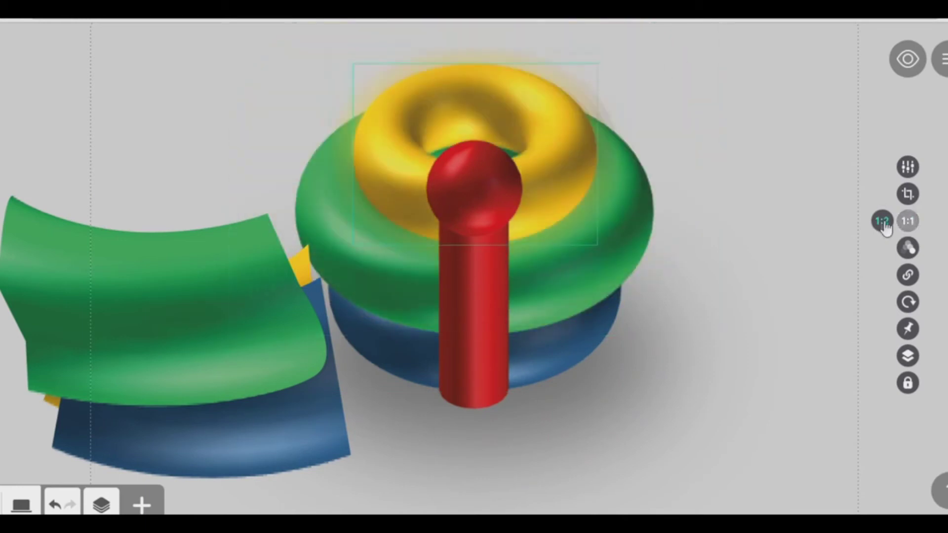
- Show the ring picture at 1:2 scale, select a ring, and preview the red peg's animation
{"action": "left_click", "coordinate": [883, 221]}
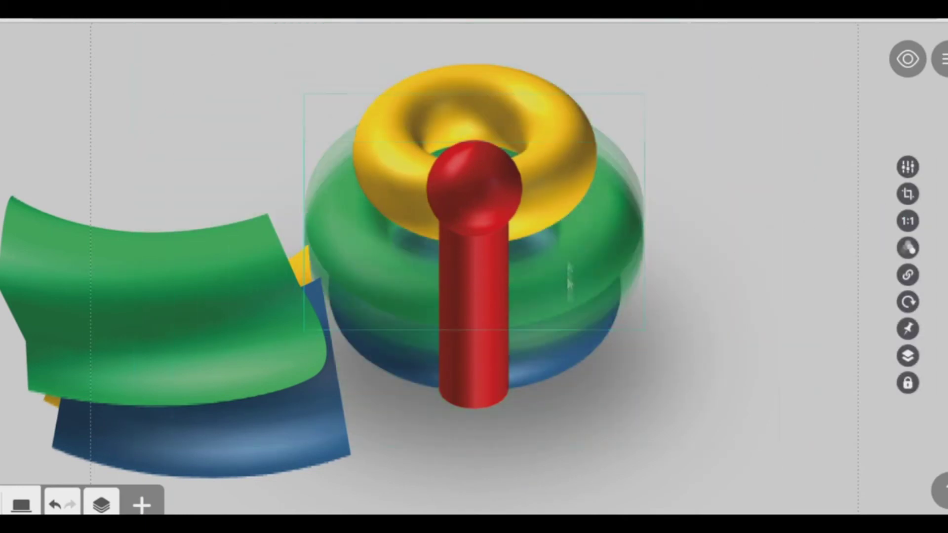
{"action": "left_click", "coordinate": [563, 294]}
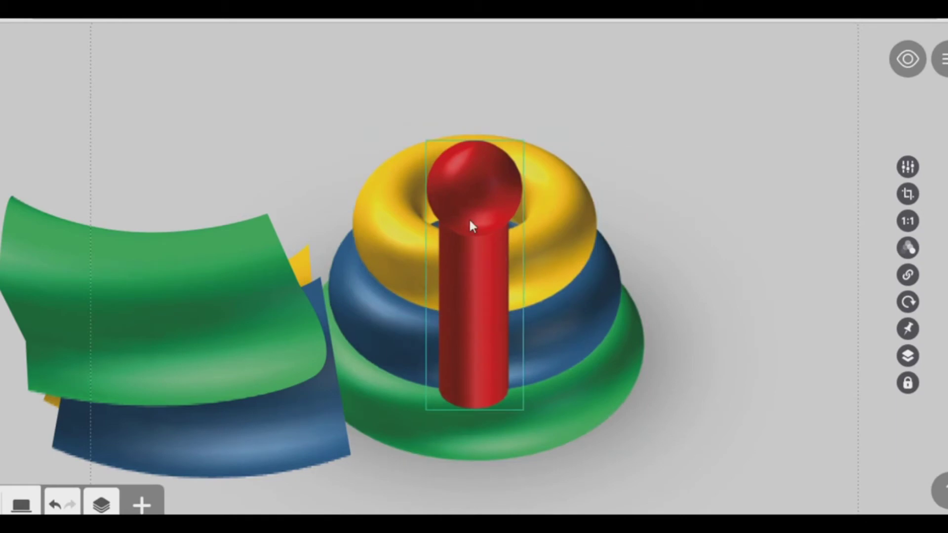
{"action": "left_click", "coordinate": [468, 218]}
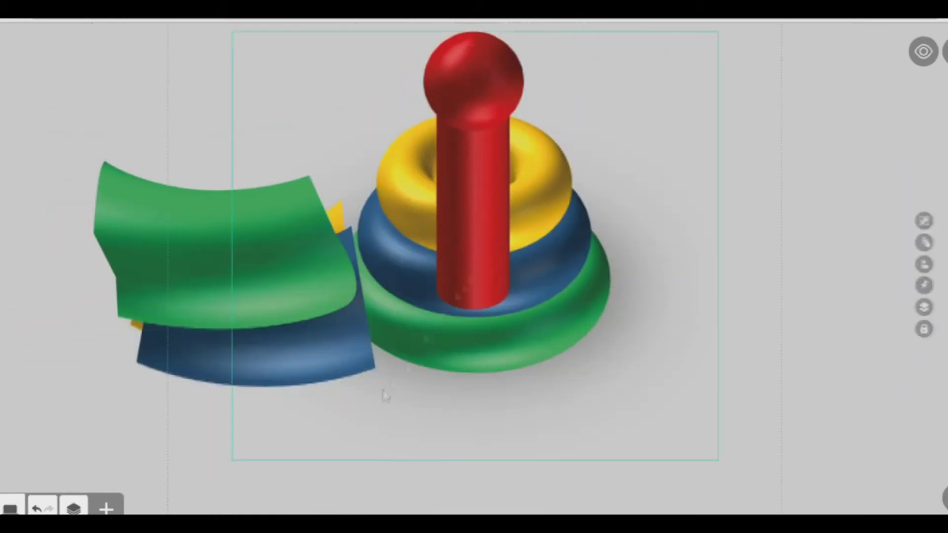
- Select the green and yellow ring pieces and fit the yellow piece onto the ring stack
{"action": "left_click", "coordinate": [556, 239]}
{"action": "left_click", "coordinate": [696, 298]}
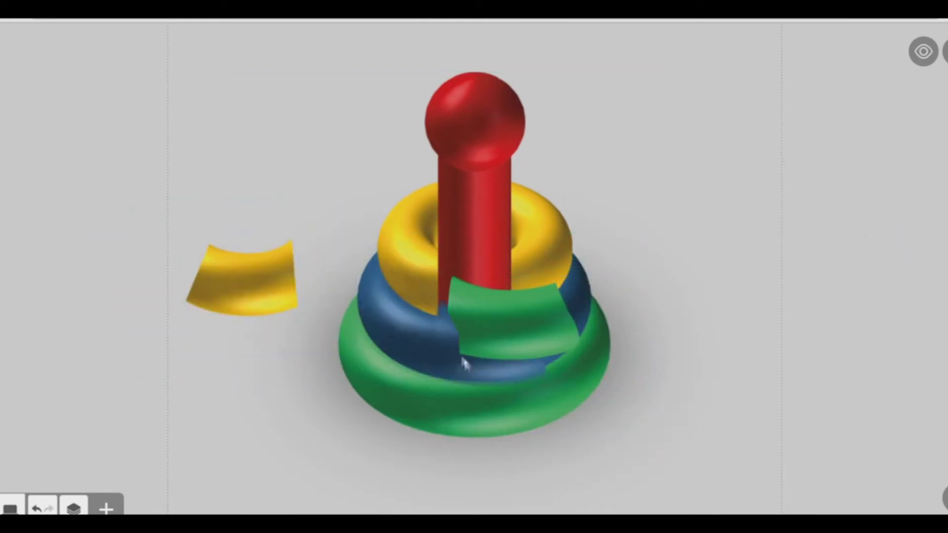
{"action": "left_click", "coordinate": [752, 250]}
{"action": "left_click", "coordinate": [922, 232]}
{"action": "left_click", "coordinate": [275, 279]}
{"action": "mouse_move", "coordinate": [235, 273]}
{"action": "left_mouse_down"}
{"action": "mouse_move", "coordinate": [459, 301]}
{"action": "mouse_move", "coordinate": [524, 192]}
{"action": "left_mouse_up"}
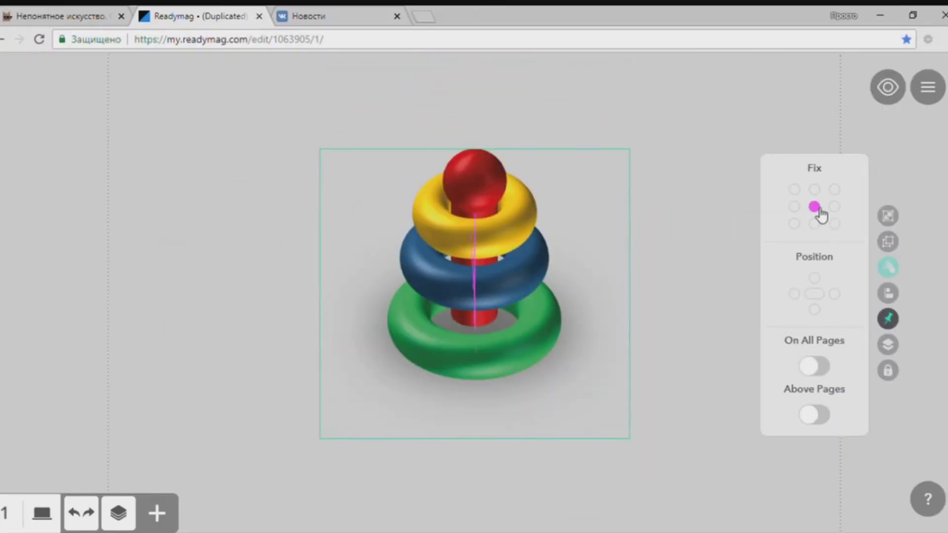
- Move the shadow further down and raise the yellow, blue and green rings
{"action": "left_click", "coordinate": [694, 213]}
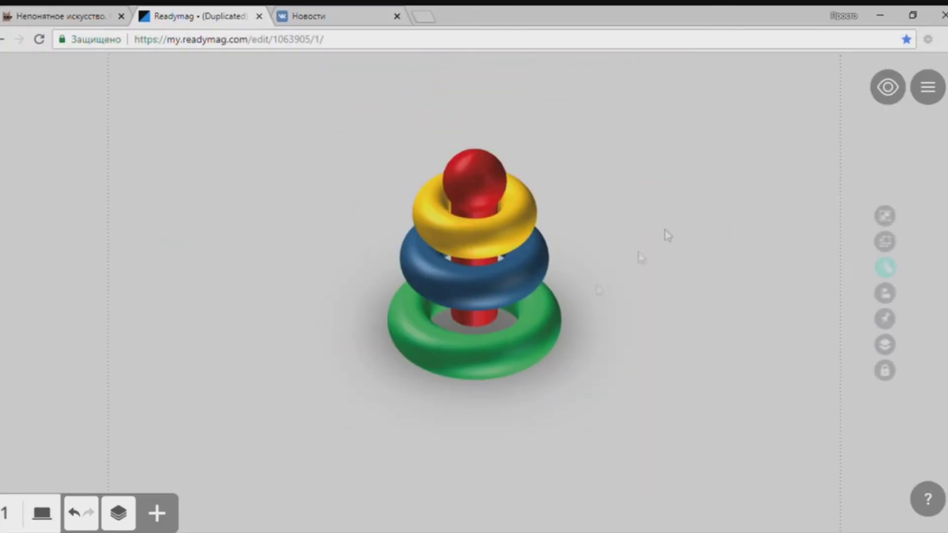
{"action": "left_click_drag", "start_coordinate": [601, 359], "coordinate": [617, 450]}
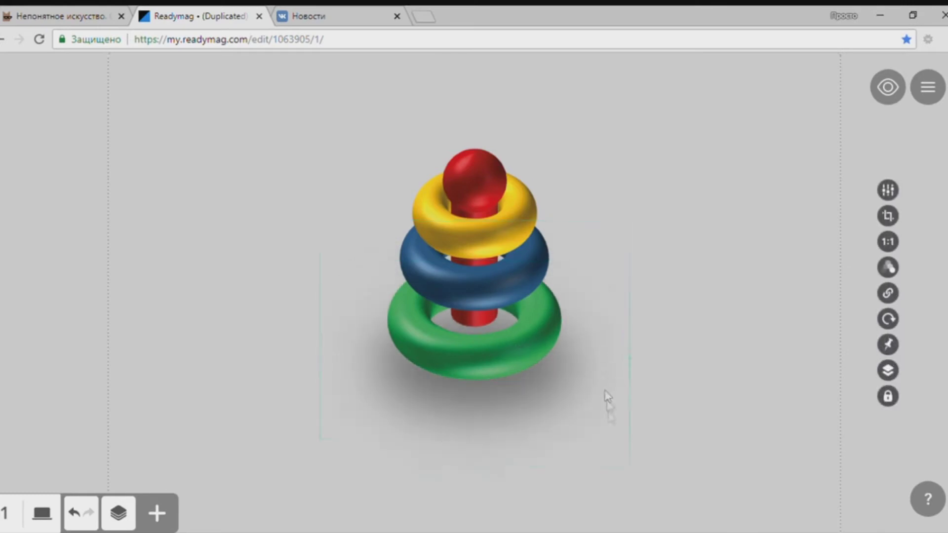
{"action": "left_click", "coordinate": [513, 232]}
{"action": "left_click_drag", "start_coordinate": [513, 232], "coordinate": [514, 224]}
{"action": "left_click", "coordinate": [512, 289]}
{"action": "left_click_drag", "start_coordinate": [512, 289], "coordinate": [496, 286]}
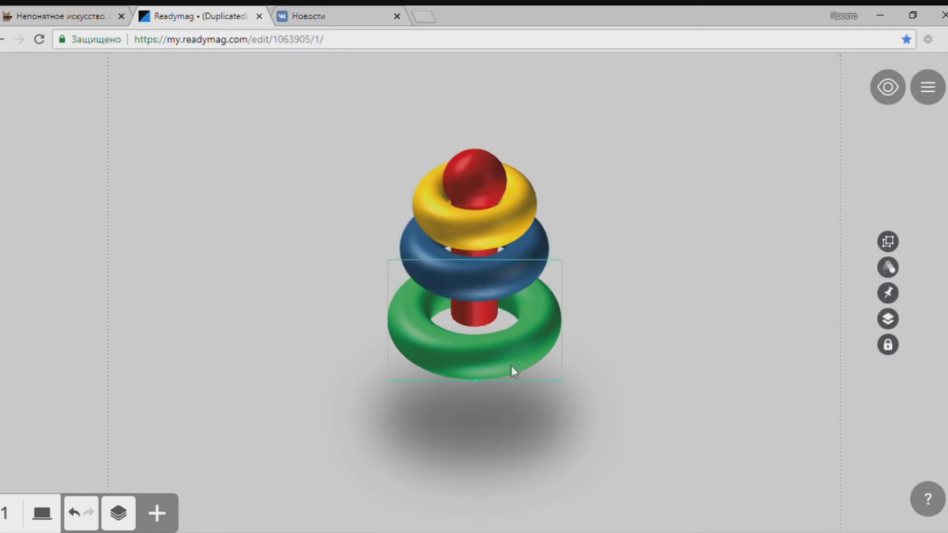
{"action": "left_click_drag", "start_coordinate": [511, 365], "coordinate": [510, 336]}
{"action": "left_click", "coordinate": [523, 285]}
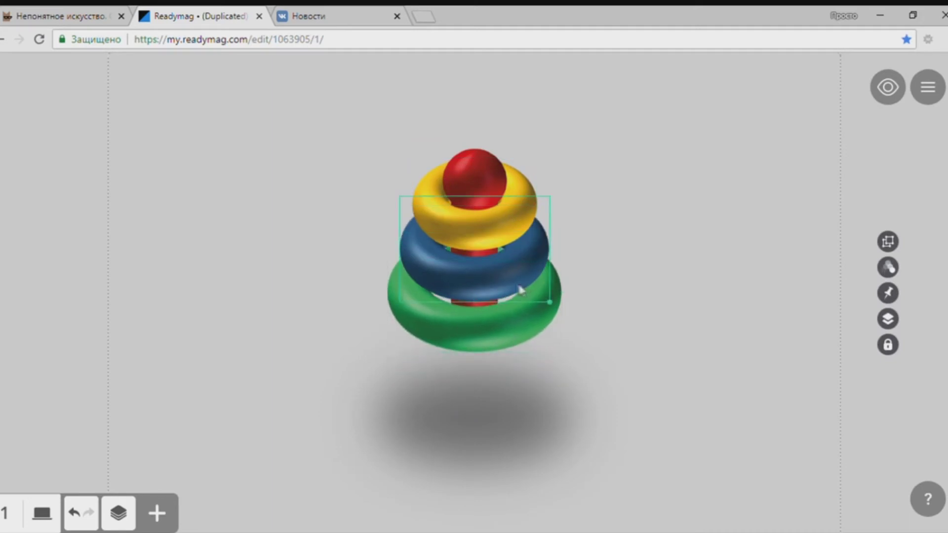
{"action": "left_click_drag", "start_coordinate": [522, 286], "coordinate": [508, 271]}
- Undo the last stacking change and use Arrange to reorder the yellow ring's front piece
{"action": "left_click", "coordinate": [622, 255]}
{"action": "left_click", "coordinate": [500, 240]}
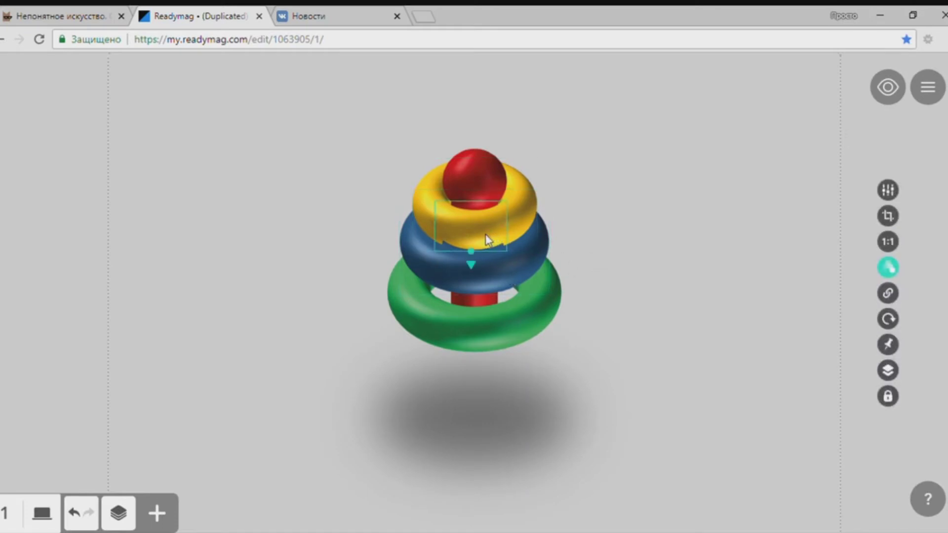
{"action": "key", "text": "ctrl+z"}
{"action": "left_click", "coordinate": [608, 219]}
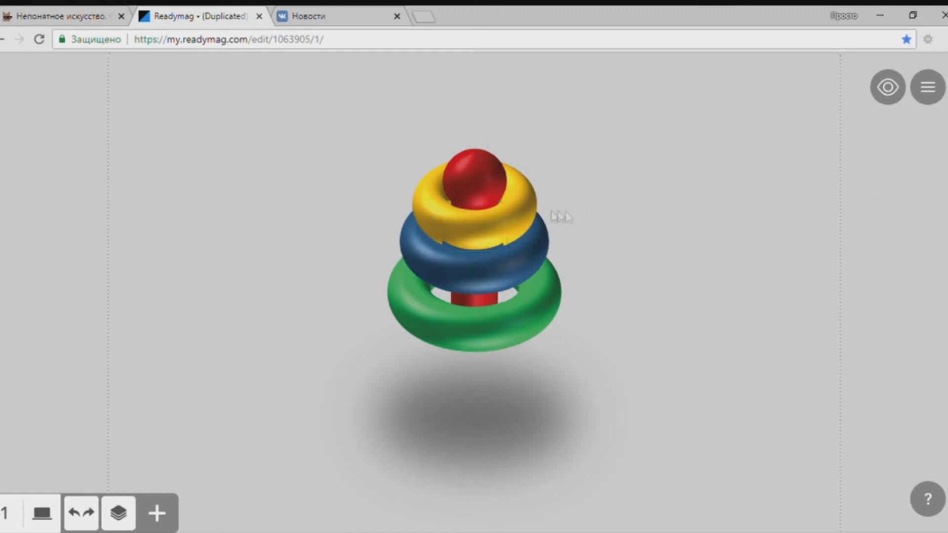
{"action": "left_click", "coordinate": [530, 214]}
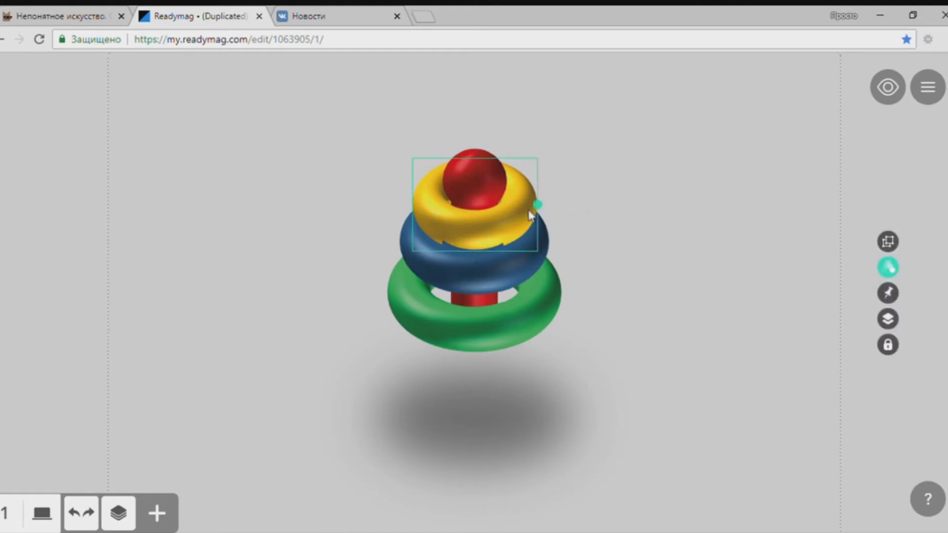
{"action": "left_click", "coordinate": [486, 232]}
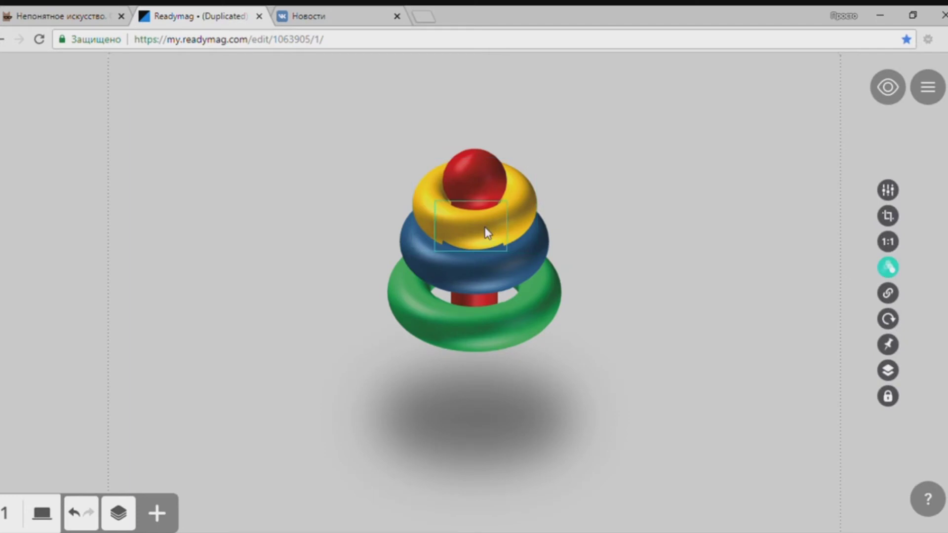
{"action": "left_click", "coordinate": [887, 371]}
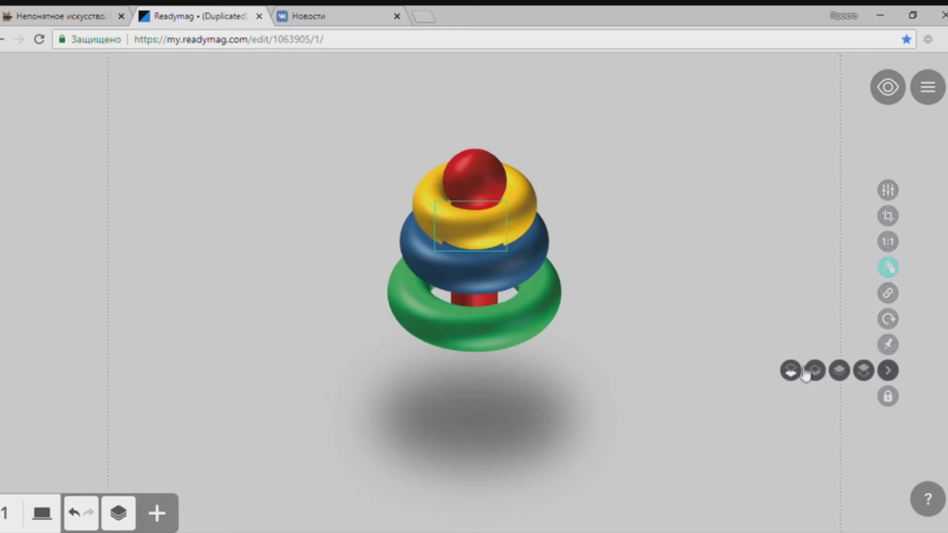
{"action": "left_click", "coordinate": [869, 374]}
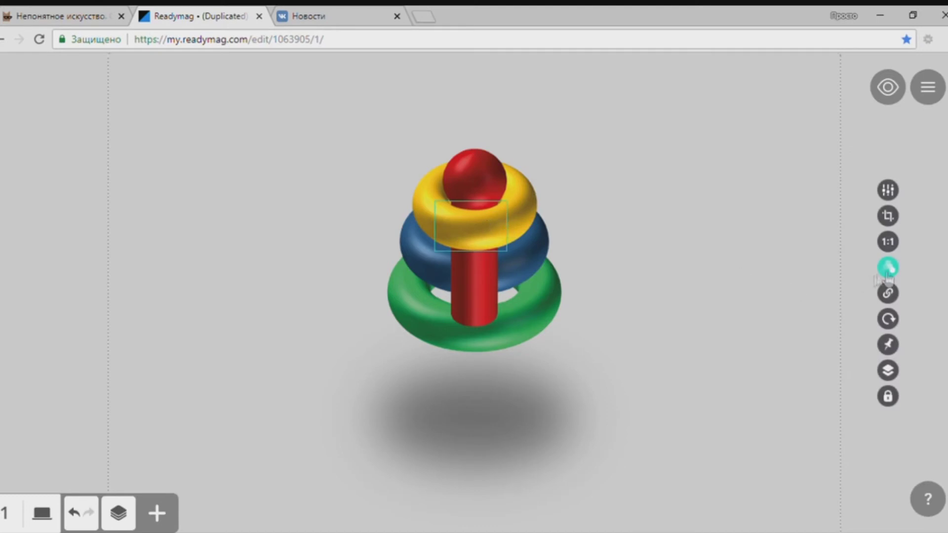
- Set the element's animation trigger to None and reselect the red peg
{"action": "left_click", "coordinate": [888, 267]}
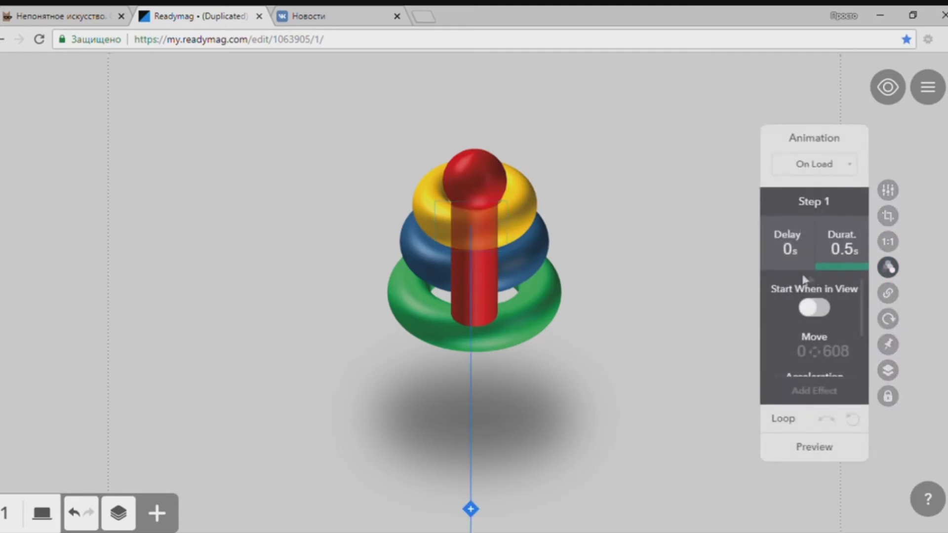
{"action": "left_click", "coordinate": [828, 166]}
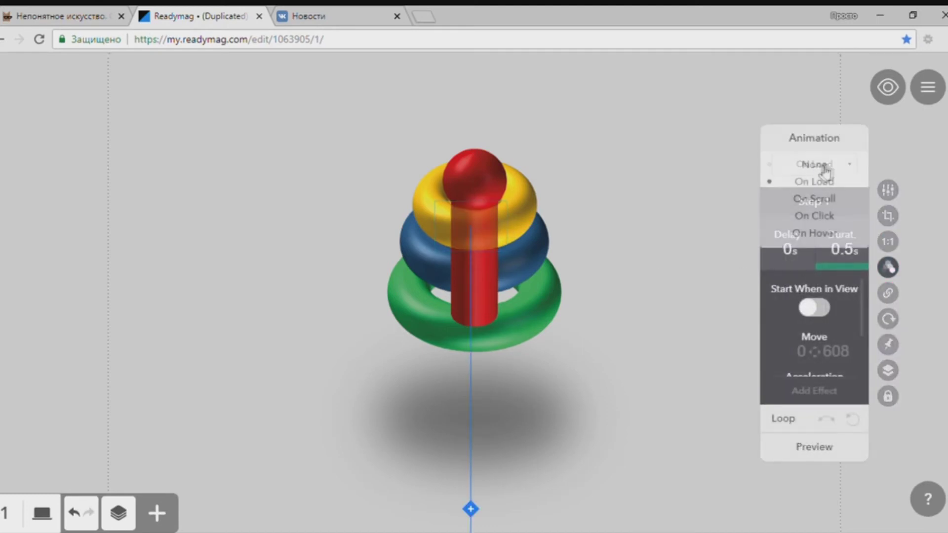
{"action": "left_click", "coordinate": [818, 165]}
{"action": "left_click", "coordinate": [635, 217]}
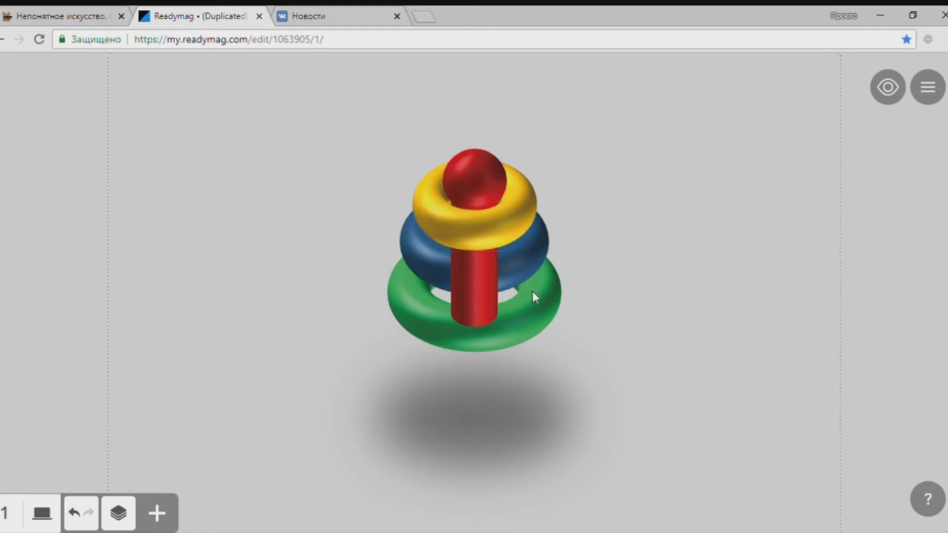
{"action": "left_click", "coordinate": [495, 253]}
- Bring the red peg forward in front of the yellow ring with Ctrl+Up
{"action": "left_click", "coordinate": [478, 228]}
{"action": "left_click", "coordinate": [528, 197]}
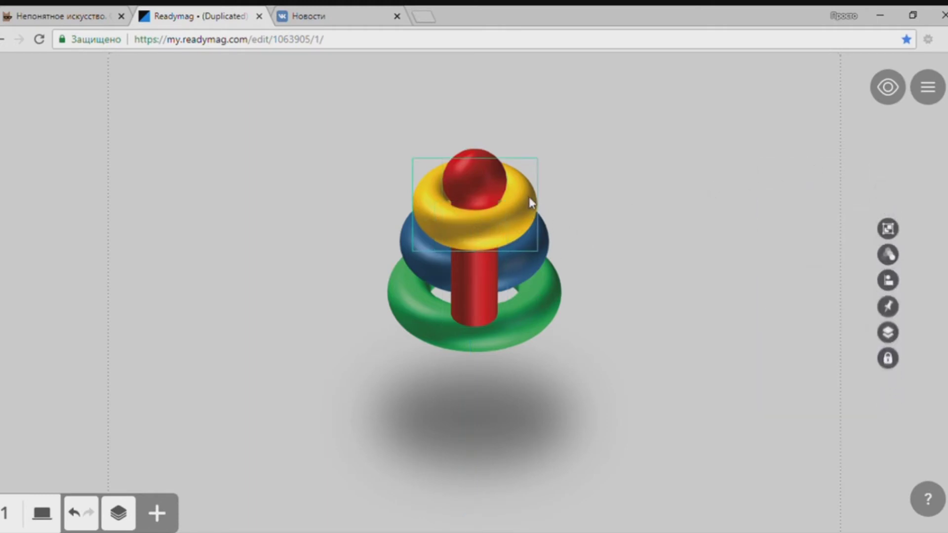
{"action": "left_click", "coordinate": [577, 214]}
{"action": "left_click", "coordinate": [491, 190]}
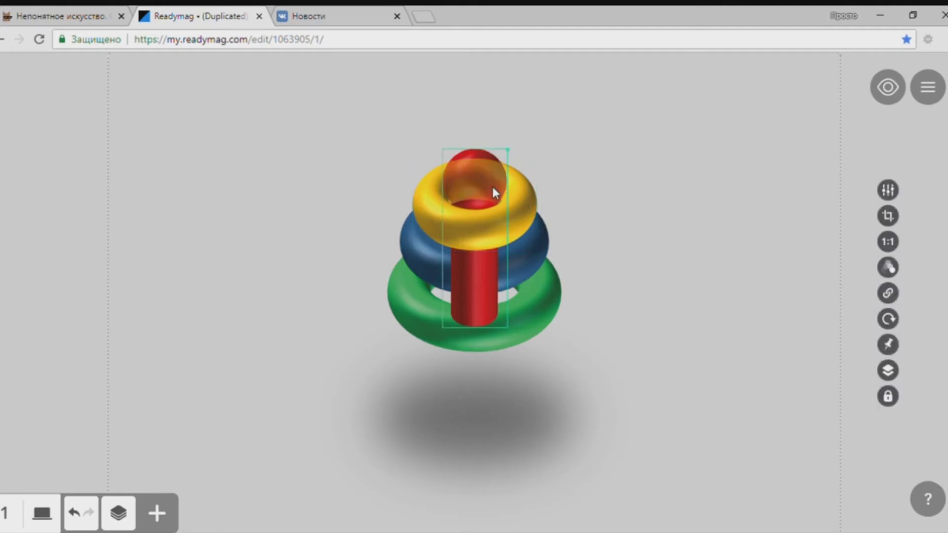
{"action": "key", "text": "ctrl+Up"}
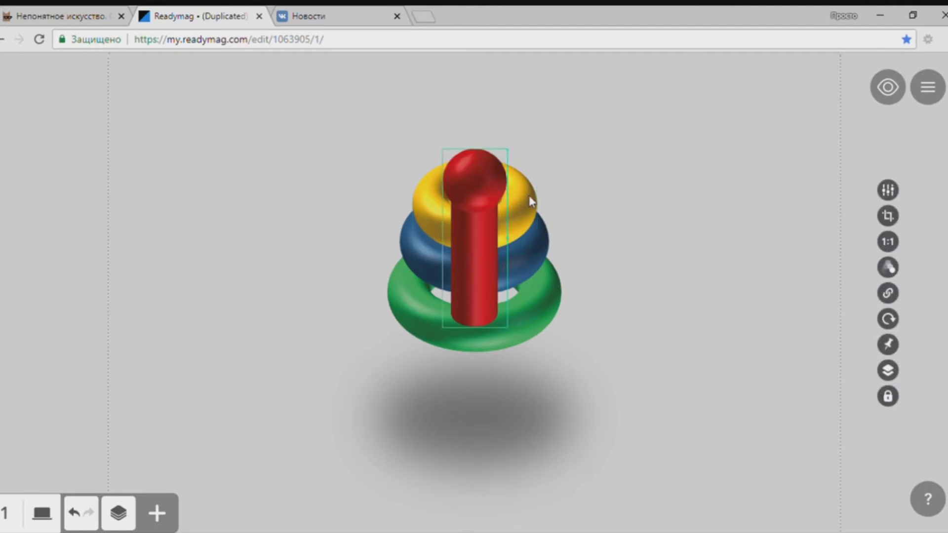
- Test the red peg's stacking order with Ctrl+Down, undo and redo
{"action": "left_click", "coordinate": [529, 196]}
{"action": "left_click", "coordinate": [620, 199]}
{"action": "left_click", "coordinate": [488, 186]}
{"action": "key", "text": "ctrl+Down"}
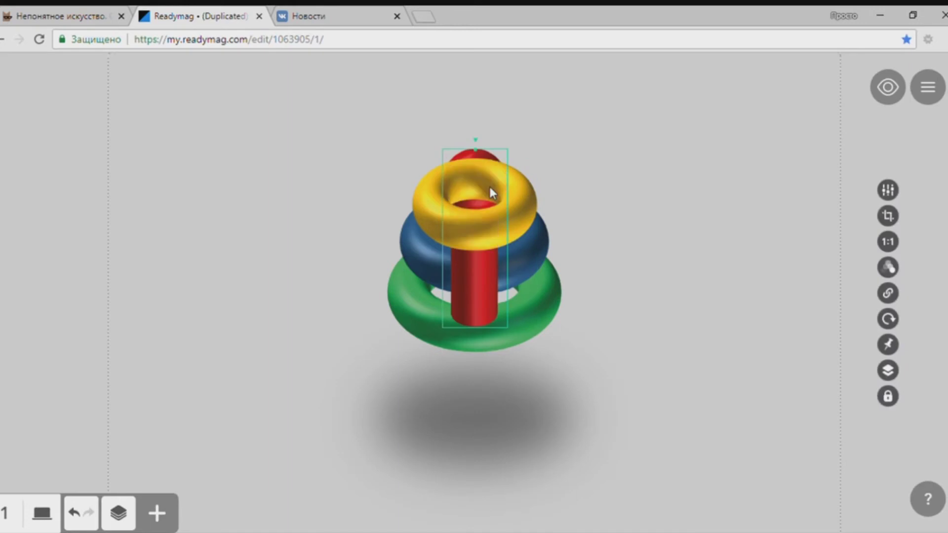
{"action": "key", "text": "ctrl+Down"}
{"action": "key", "text": "ctrl+z"}
{"action": "key", "text": "ctrl+shift+z"}
{"action": "key", "text": "ctrl+z"}
{"action": "key", "text": "ctrl+shift+z"}
{"action": "left_click", "coordinate": [605, 180]}
{"action": "left_click", "coordinate": [490, 187]}
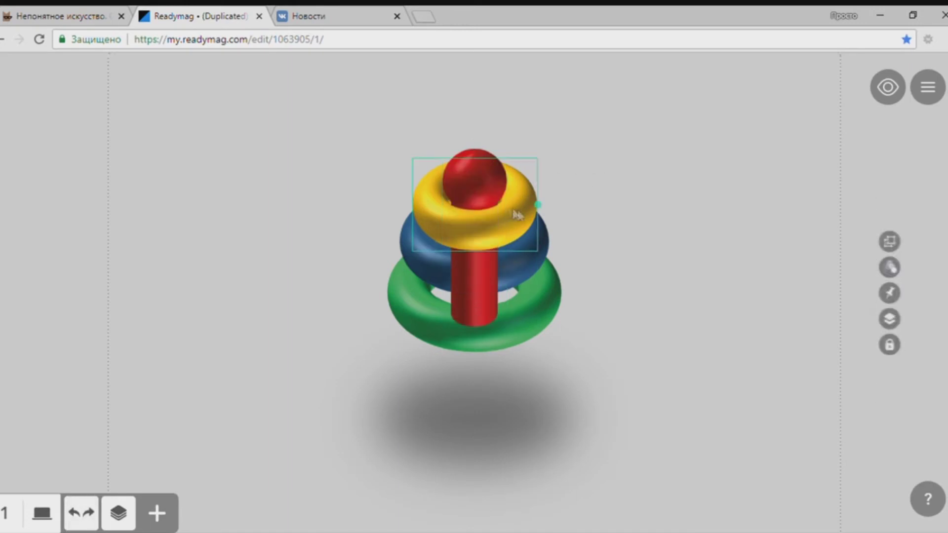
{"action": "left_click", "coordinate": [612, 255]}
- Lower the blue ring slightly in the stack
{"action": "left_click", "coordinate": [526, 262]}
{"action": "mouse_move", "coordinate": [528, 262]}
{"action": "left_mouse_down"}
{"action": "mouse_move", "coordinate": [524, 277]}
{"action": "mouse_move", "coordinate": [524, 269]}
{"action": "left_mouse_up"}
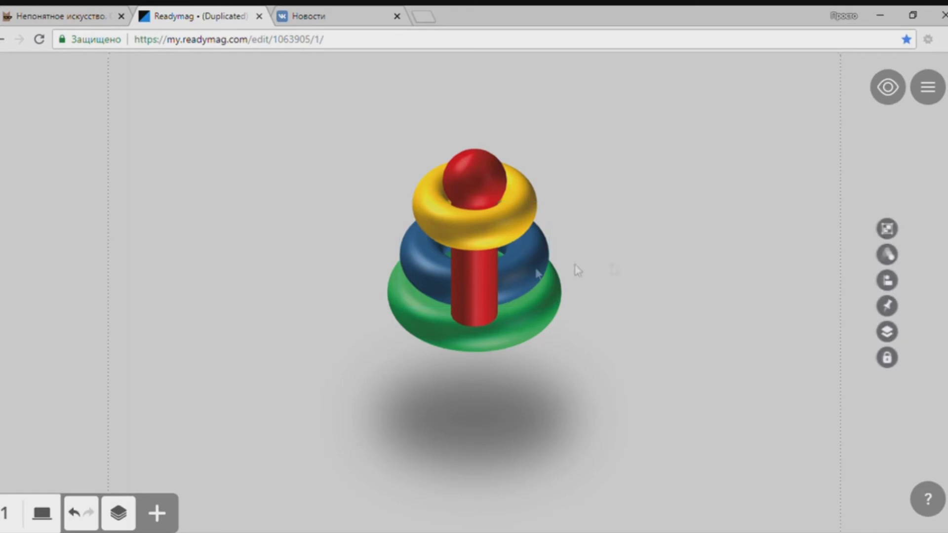
{"action": "left_click", "coordinate": [447, 286]}
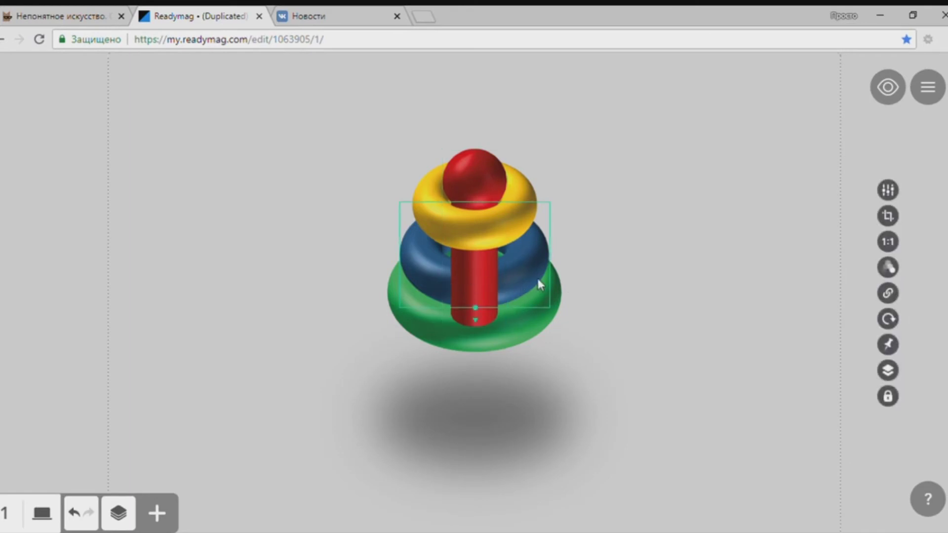
{"action": "left_click", "coordinate": [421, 272]}
- Reorder the layers: yellow ring group on top, blue ring layer above the red peg
{"action": "left_click", "coordinate": [443, 280]}
{"action": "left_click", "coordinate": [123, 508]}
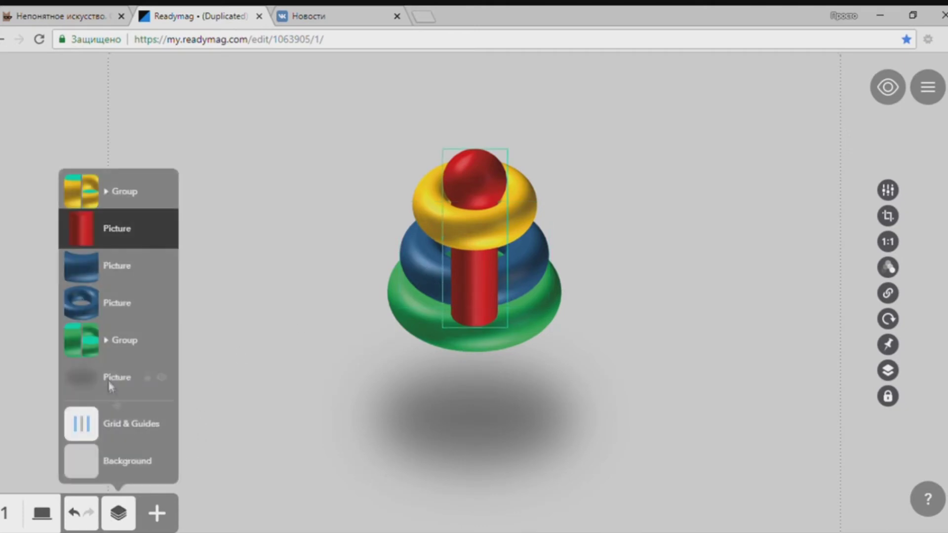
{"action": "left_click", "coordinate": [108, 278]}
{"action": "key", "text": "ctrl+Up"}
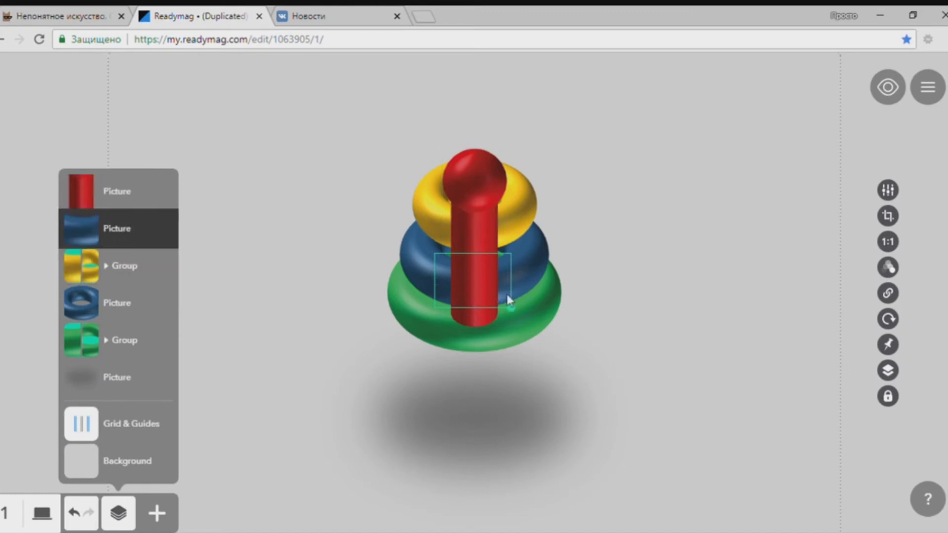
{"action": "key", "text": "ctrl+Down"}
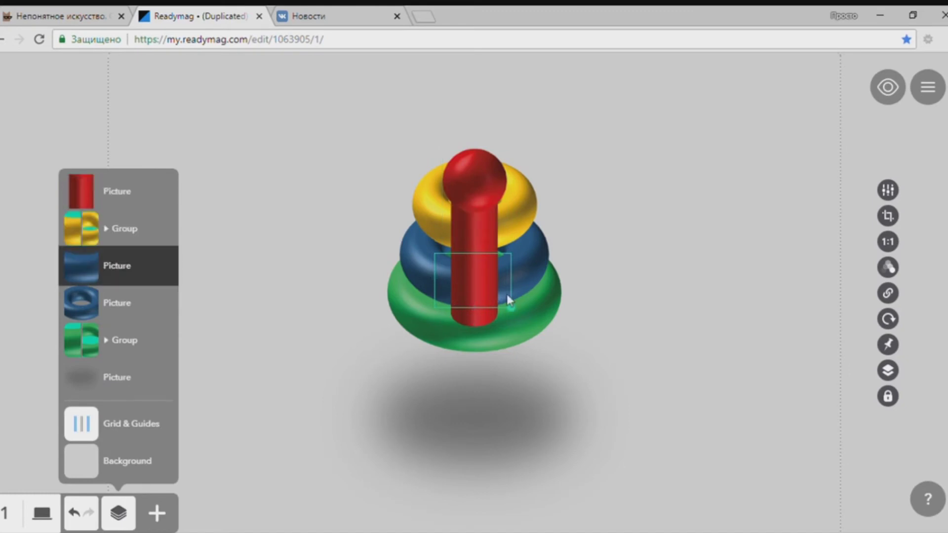
{"action": "left_click_drag", "start_coordinate": [127, 227], "coordinate": [126, 224]}
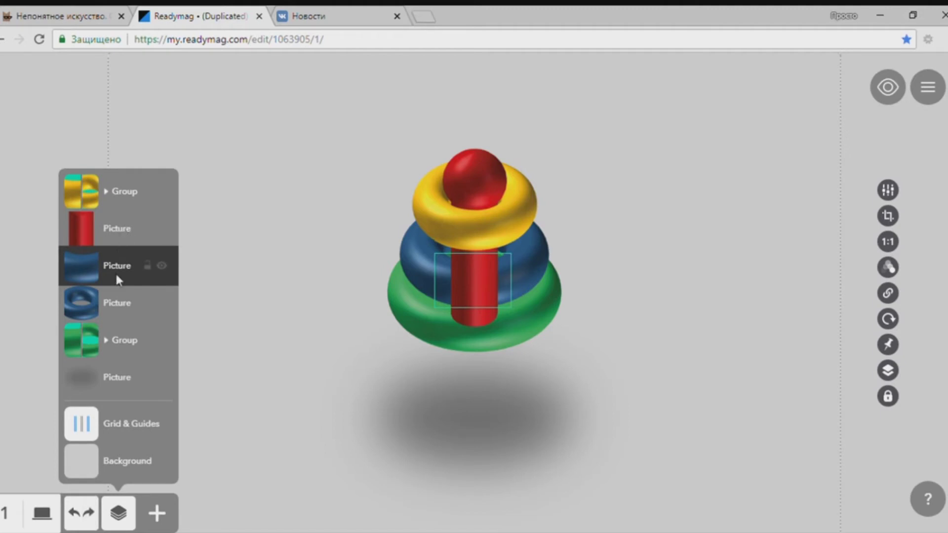
{"action": "left_click_drag", "start_coordinate": [117, 273], "coordinate": [118, 229]}
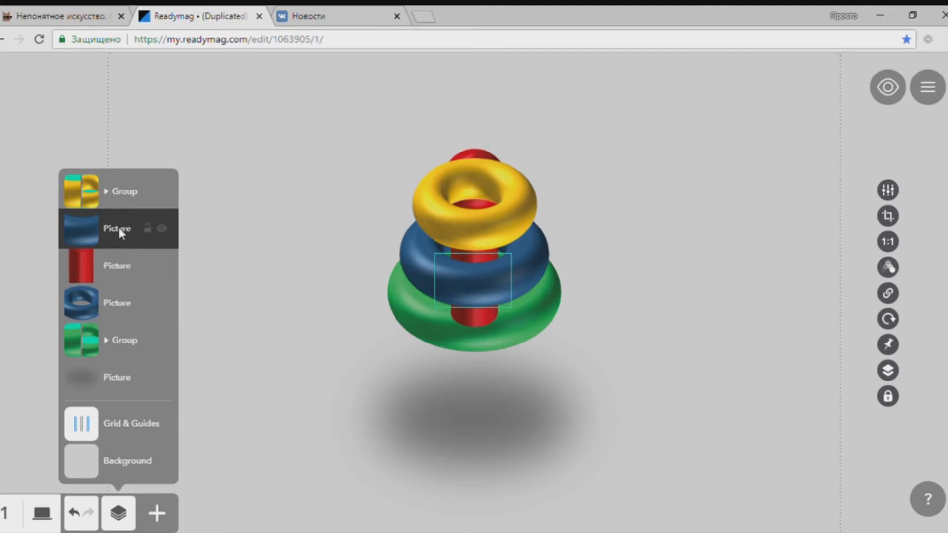
- Try moving the red stick up, then undo so it stays behind the blue ring
{"action": "left_click", "coordinate": [485, 155]}
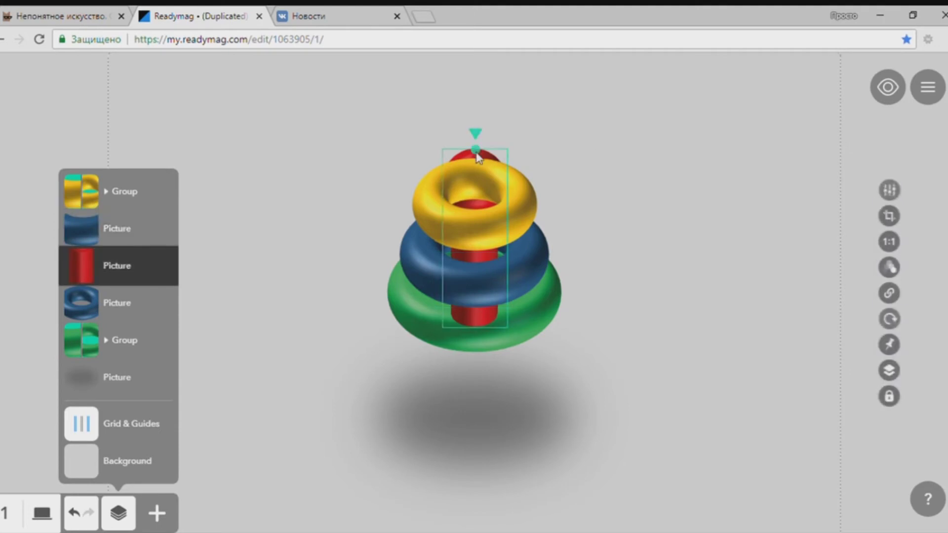
{"action": "left_click_drag", "start_coordinate": [484, 157], "coordinate": [485, 117]}
{"action": "left_click", "coordinate": [592, 123]}
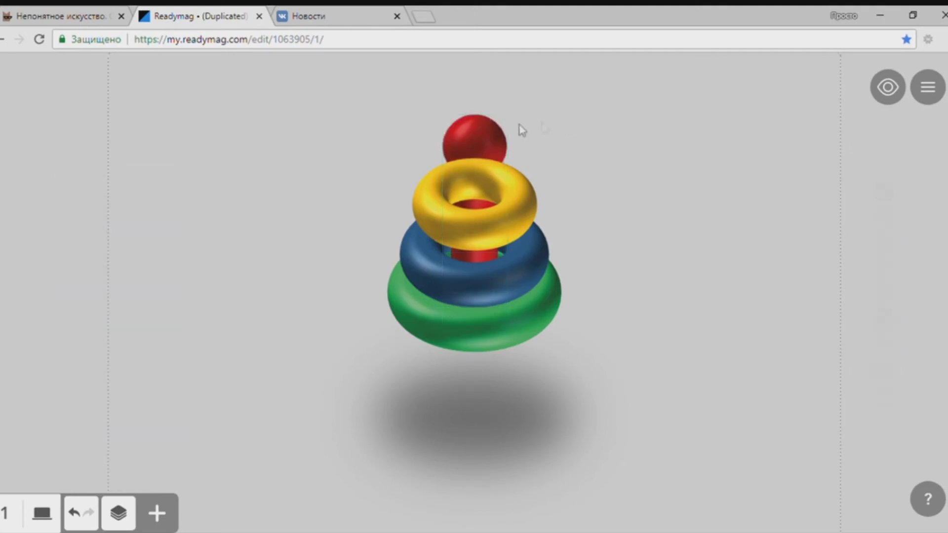
{"action": "key", "text": "ctrl+z"}
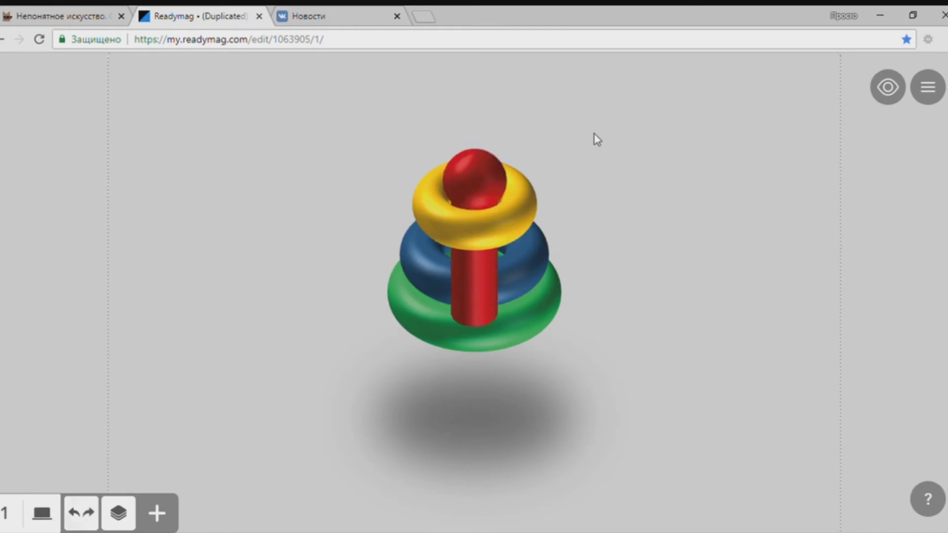
{"action": "key", "text": "ctrl+z"}
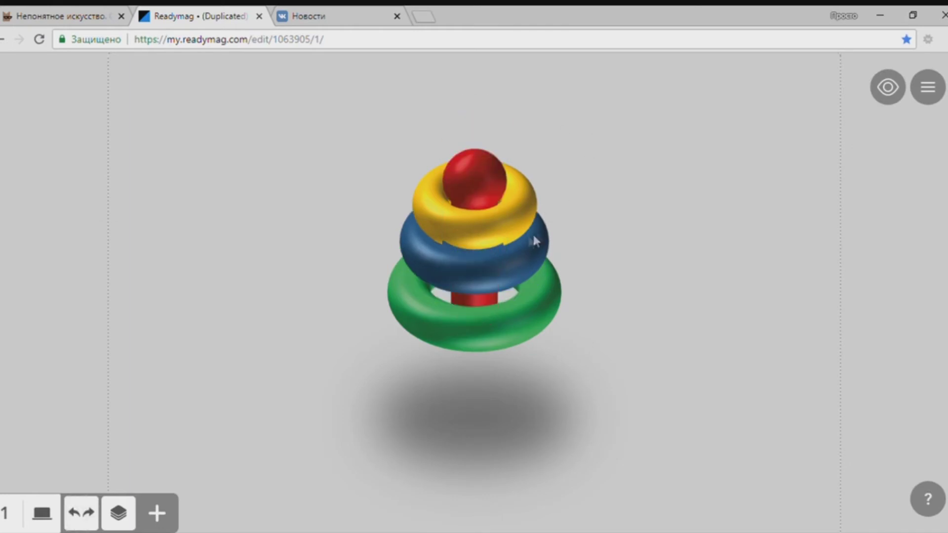
- Lower the blue, green and yellow rings along the red stick, and raise the shadow beneath them
{"action": "left_click", "coordinate": [534, 241]}
{"action": "left_click_drag", "start_coordinate": [510, 268], "coordinate": [514, 288]}
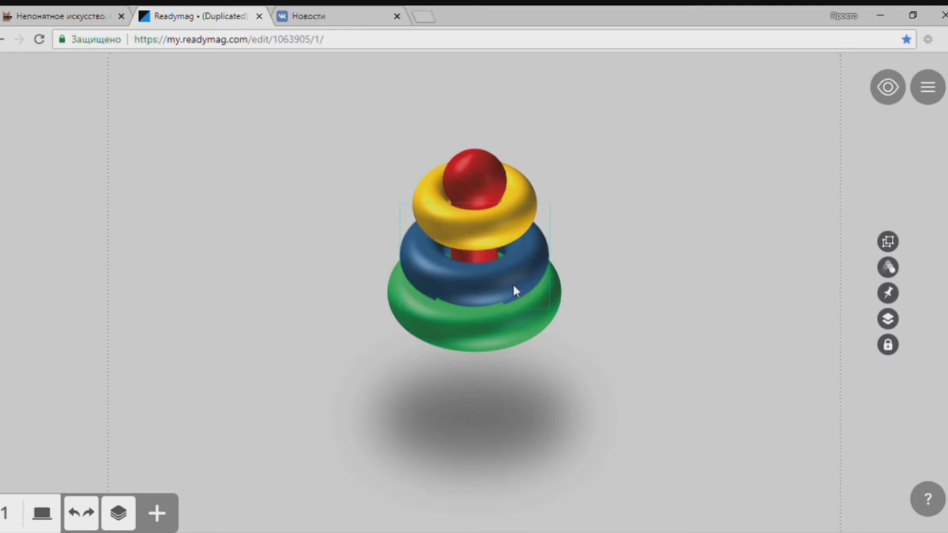
{"action": "left_click", "coordinate": [508, 315]}
{"action": "left_click_drag", "start_coordinate": [509, 328], "coordinate": [510, 344]}
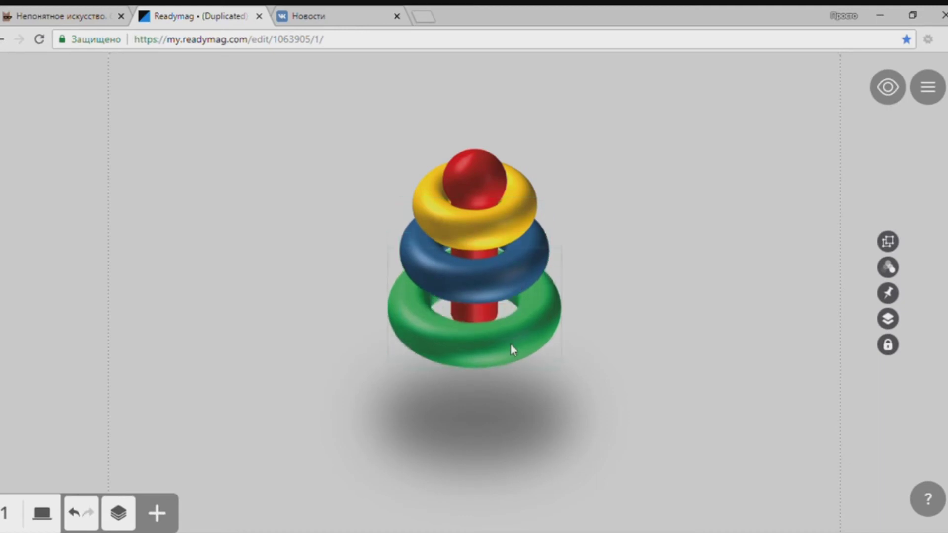
{"action": "left_click", "coordinate": [617, 182]}
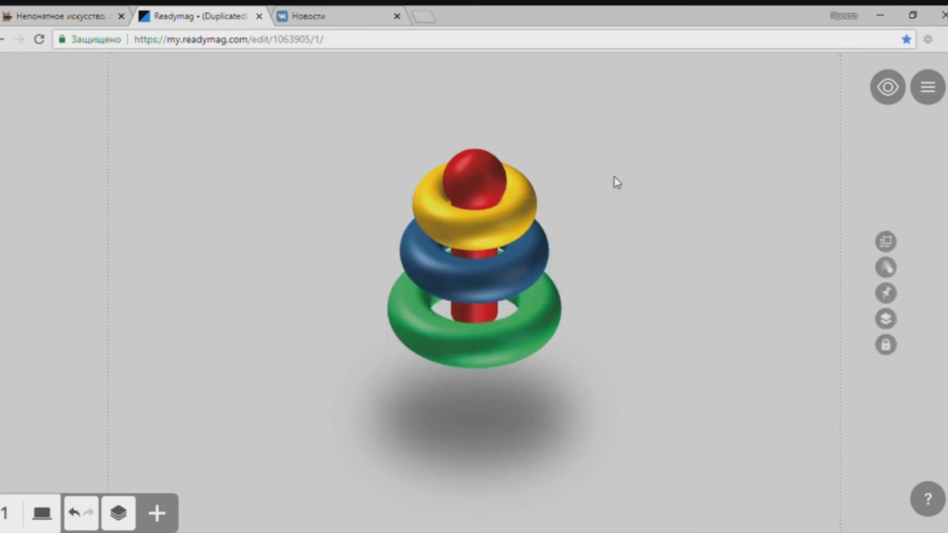
{"action": "left_click_drag", "start_coordinate": [524, 261], "coordinate": [523, 267]}
{"action": "left_click", "coordinate": [502, 231]}
{"action": "left_click_drag", "start_coordinate": [503, 231], "coordinate": [502, 240]}
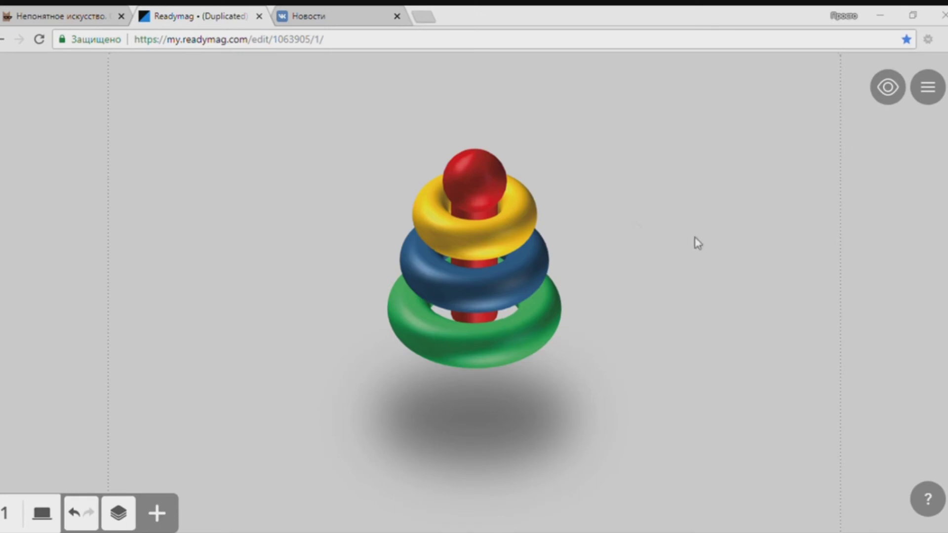
{"action": "mouse_move", "coordinate": [501, 424]}
{"action": "left_mouse_down"}
{"action": "mouse_move", "coordinate": [496, 351]}
{"action": "mouse_move", "coordinate": [509, 429]}
{"action": "left_mouse_up"}
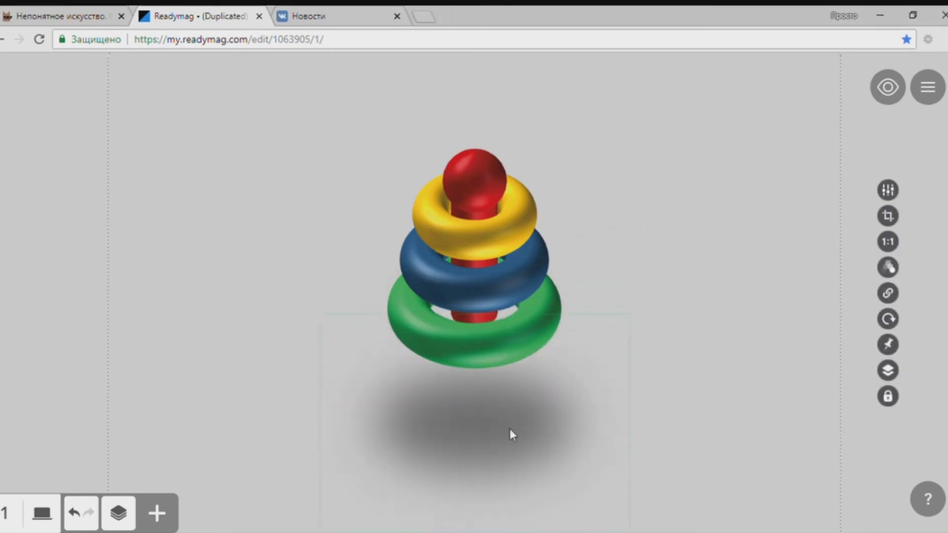
- Nudge the shadow up and set its animation trigger to On Load
{"action": "left_click_drag", "start_coordinate": [510, 428], "coordinate": [508, 418]}
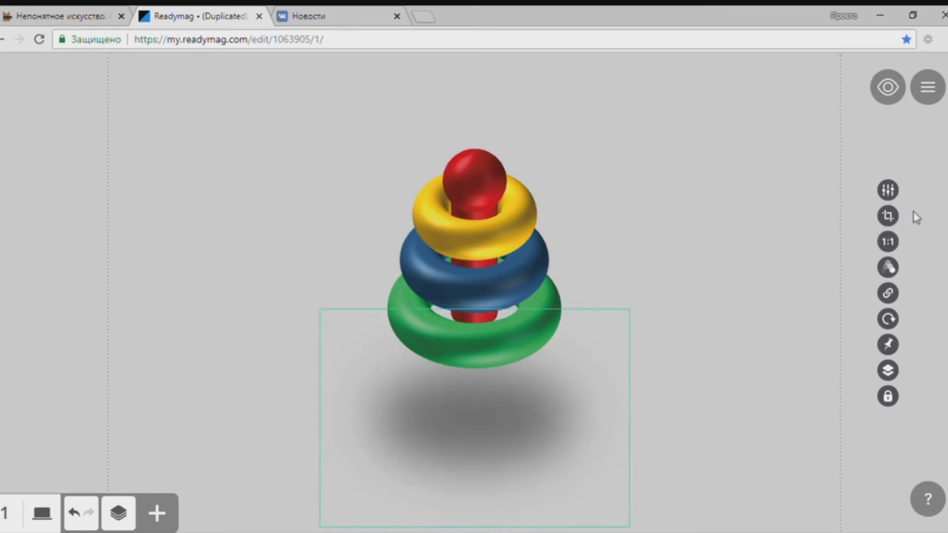
{"action": "left_click", "coordinate": [887, 267]}
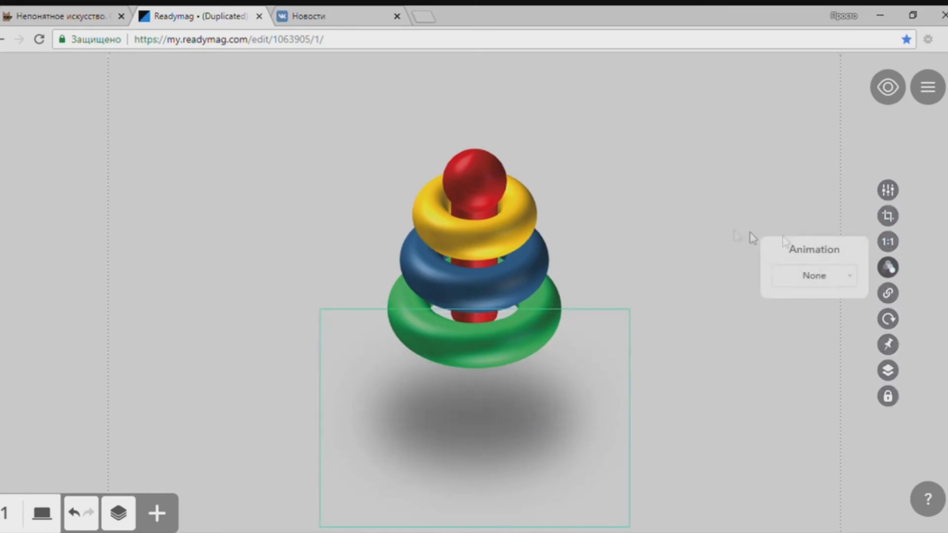
{"action": "left_click", "coordinate": [814, 286]}
{"action": "left_click", "coordinate": [805, 294]}
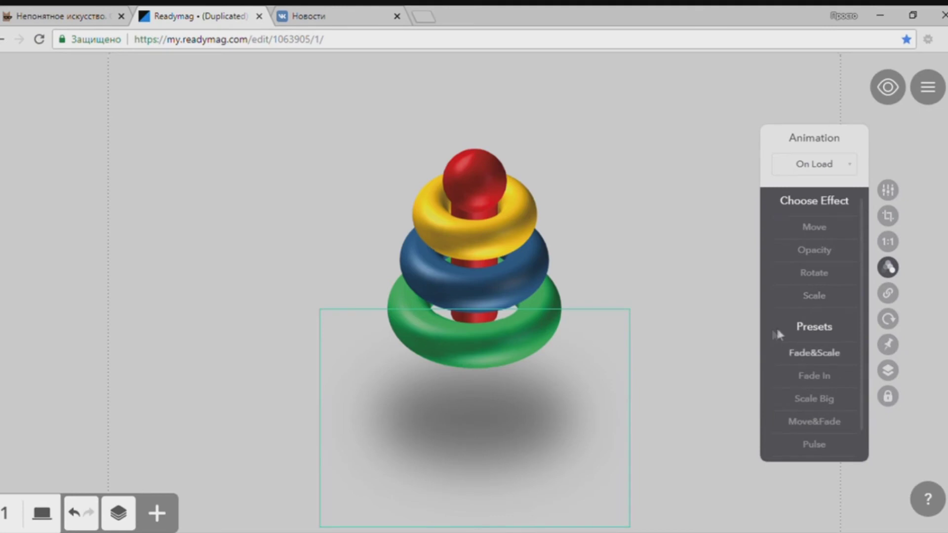
- Choose a Scale effect that grows the shadow to 123, then preview the page
{"action": "left_click", "coordinate": [814, 228]}
{"action": "left_click", "coordinate": [814, 296]}
{"action": "mouse_move", "coordinate": [584, 346]}
{"action": "left_mouse_down"}
{"action": "mouse_move", "coordinate": [686, 269]}
{"action": "mouse_move", "coordinate": [665, 305]}
{"action": "left_mouse_up"}
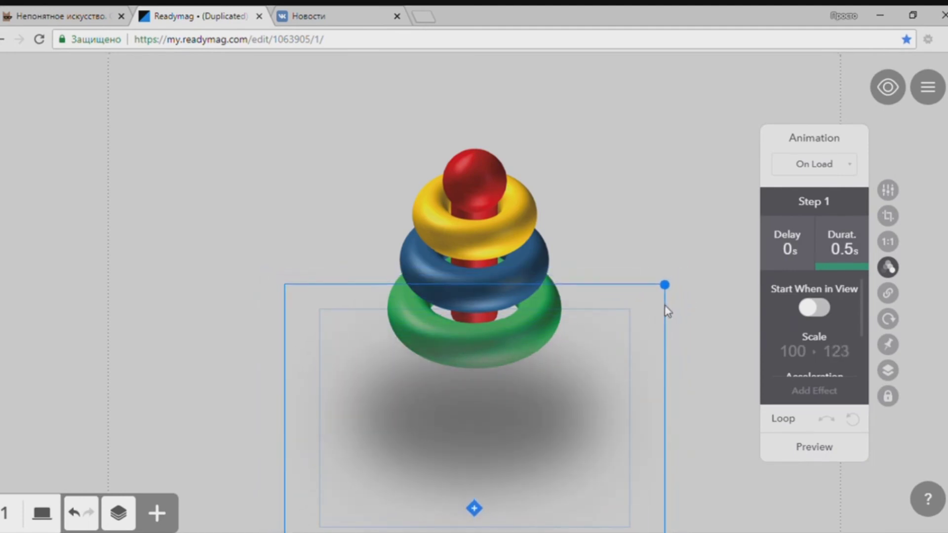
{"action": "left_click", "coordinate": [663, 305]}
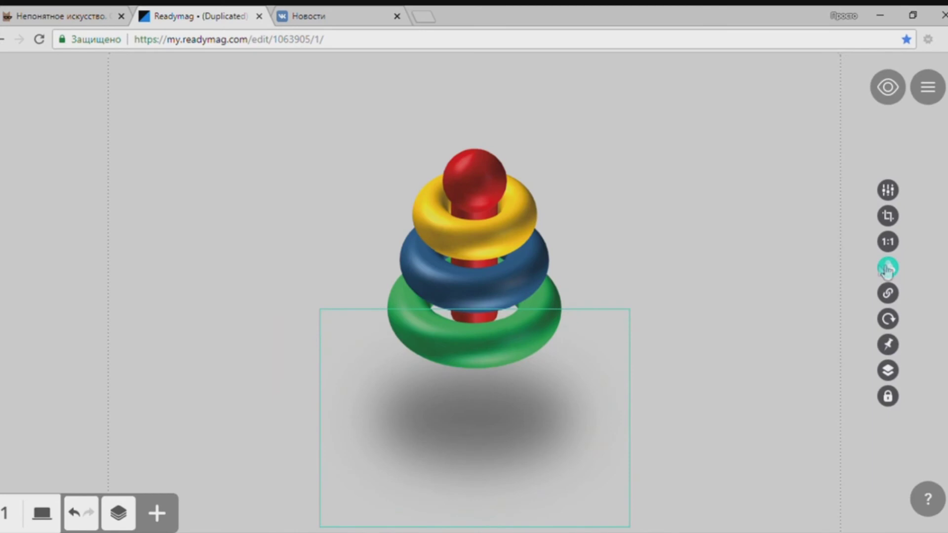
{"action": "left_click", "coordinate": [887, 87]}
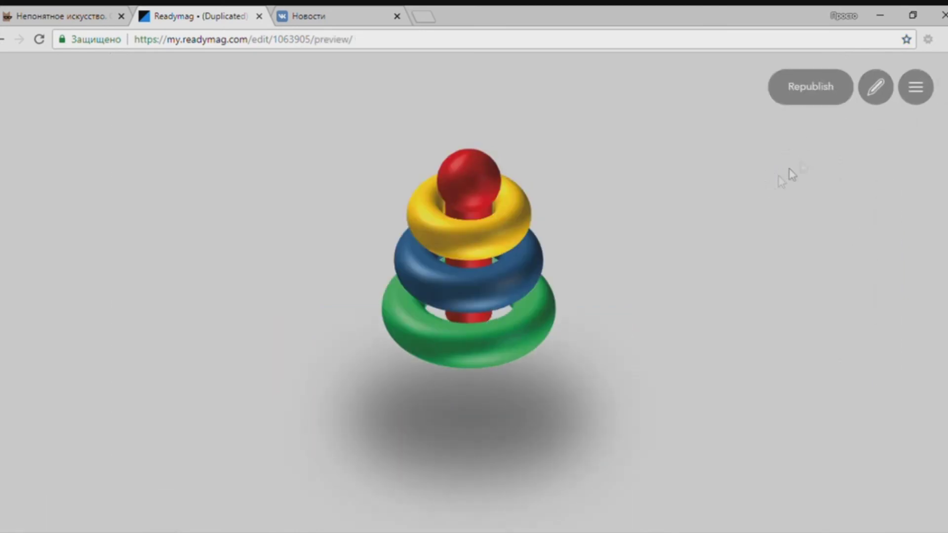
- Shrink the shadow so it scales to 122, turn on Loop, and preview
{"action": "left_click", "coordinate": [877, 89]}
{"action": "left_click", "coordinate": [551, 420]}
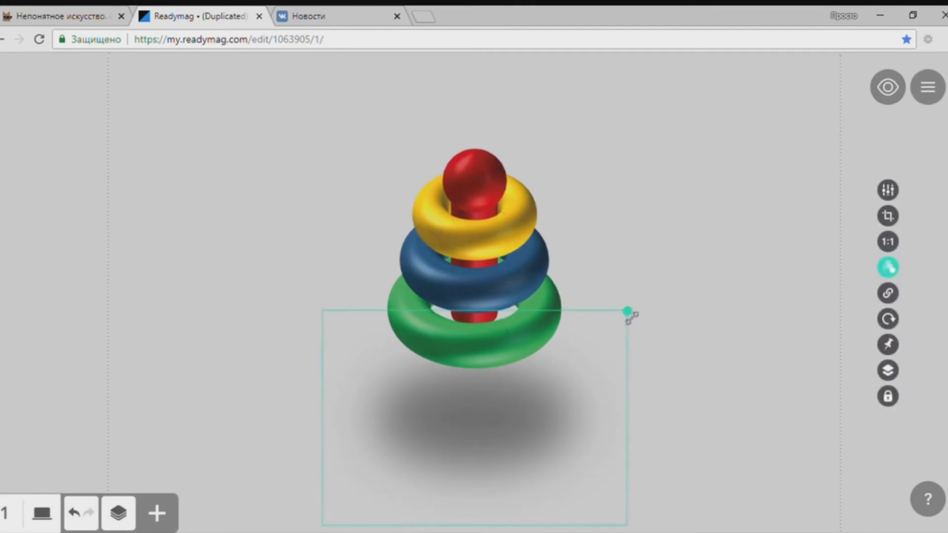
{"action": "left_click_drag", "start_coordinate": [629, 310], "coordinate": [598, 332]}
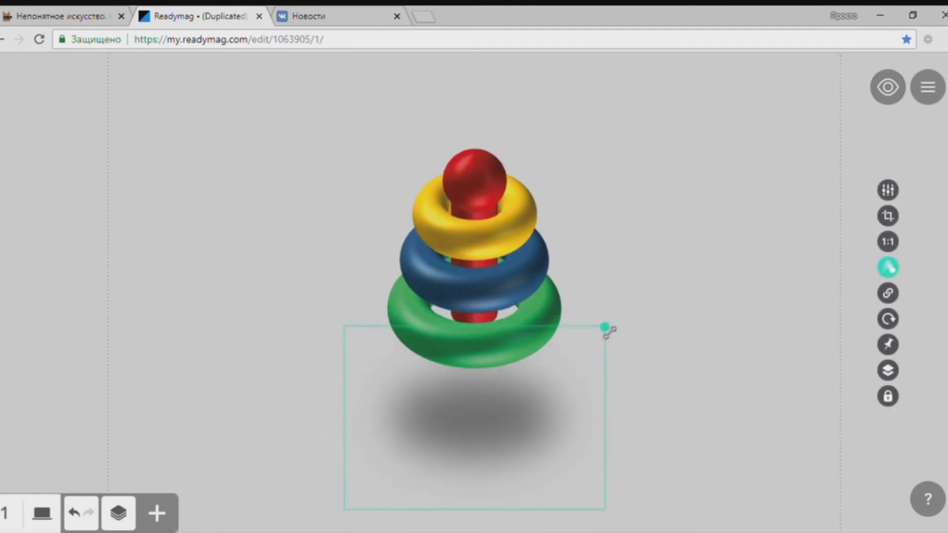
{"action": "left_click", "coordinate": [888, 269]}
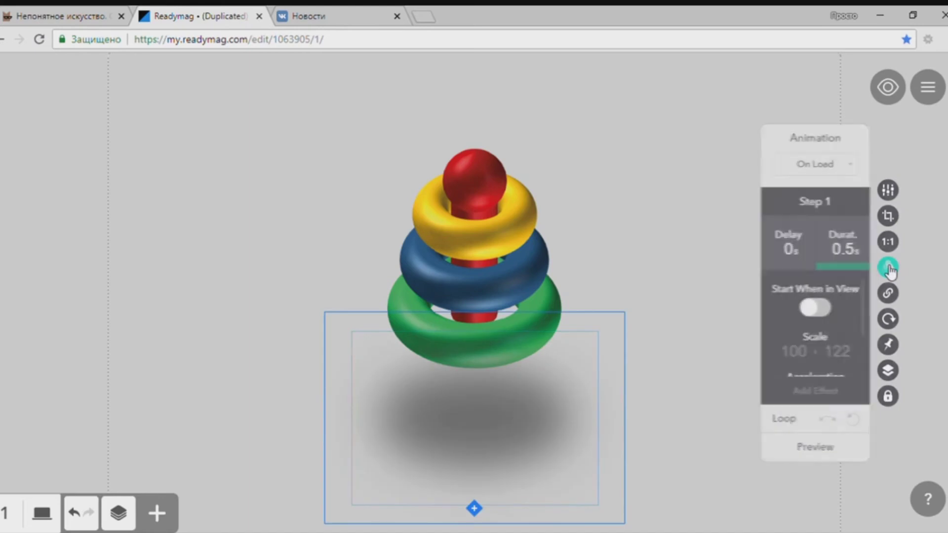
{"action": "left_click", "coordinate": [826, 418]}
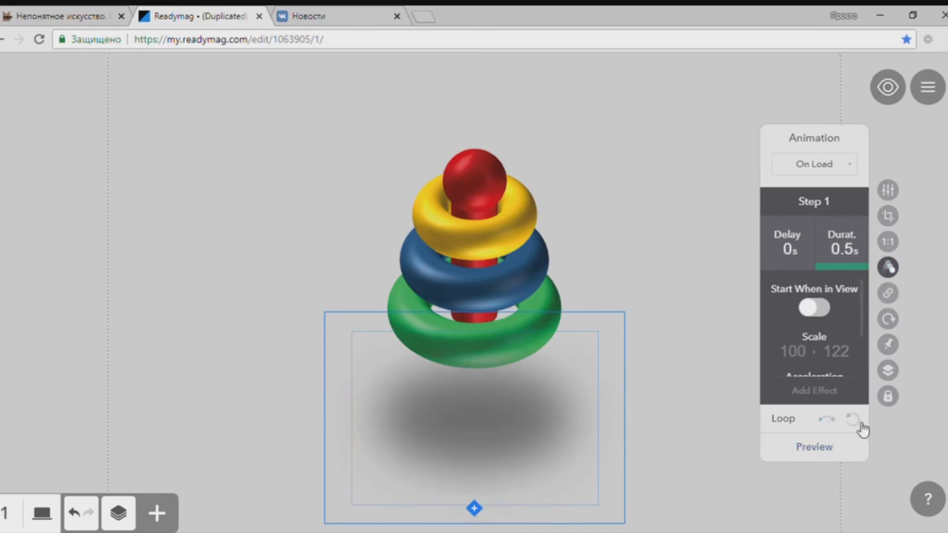
{"action": "left_click", "coordinate": [887, 87]}
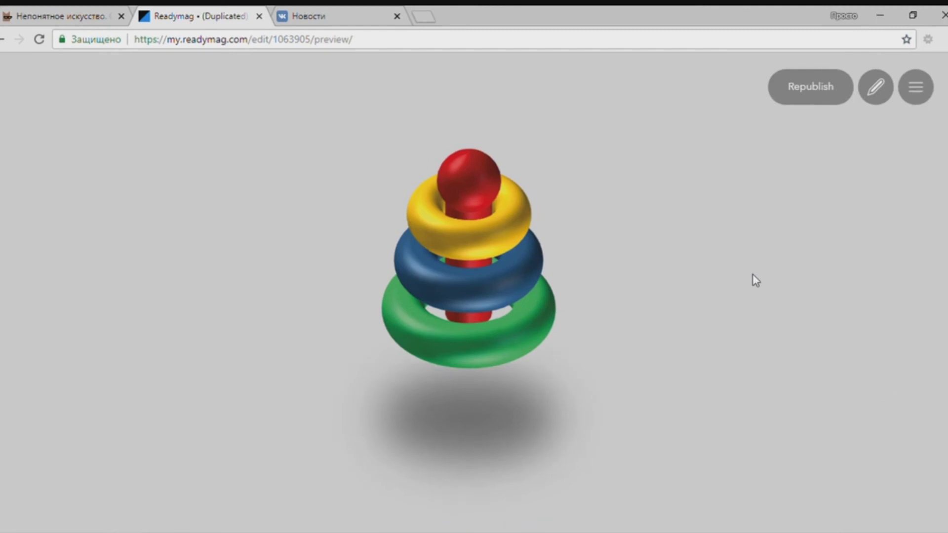
- Reselect the shadow, reopen its animation settings and preview the looping animation
{"action": "left_click", "coordinate": [875, 87]}
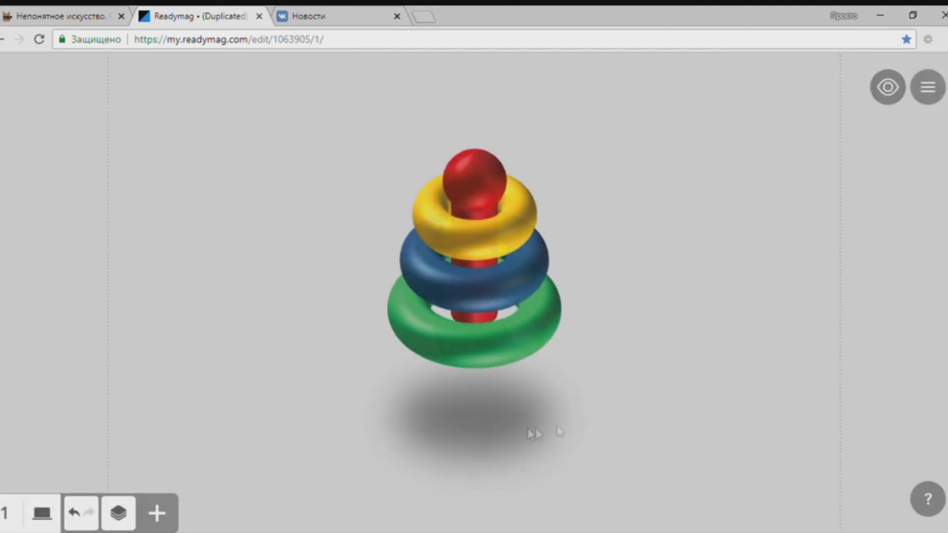
{"action": "left_click", "coordinate": [472, 431]}
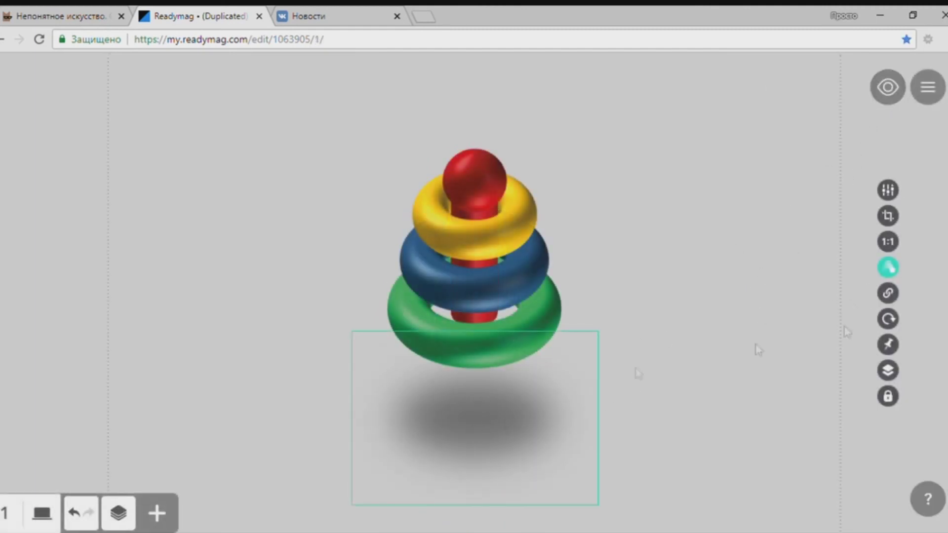
{"action": "left_click", "coordinate": [899, 271]}
{"action": "left_click", "coordinate": [492, 410]}
{"action": "left_click", "coordinate": [888, 268]}
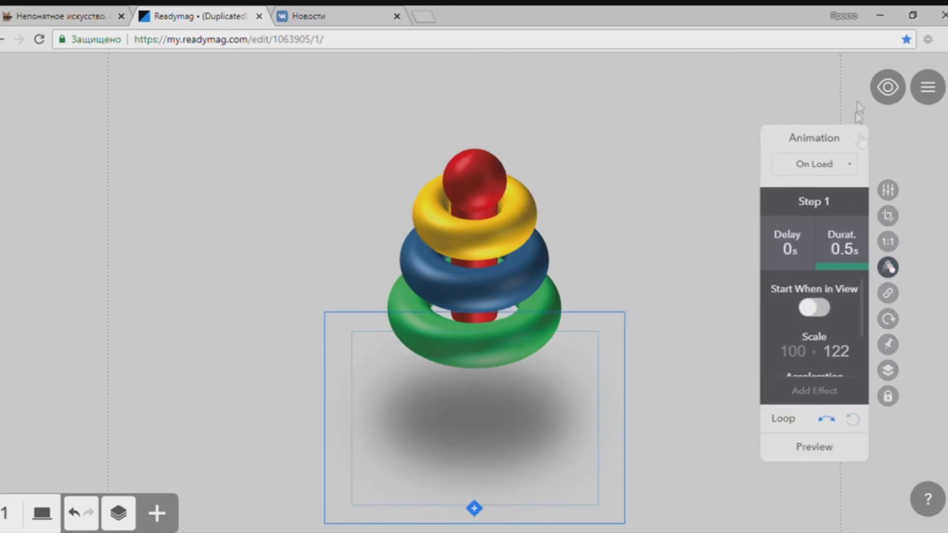
{"action": "left_click", "coordinate": [887, 88]}
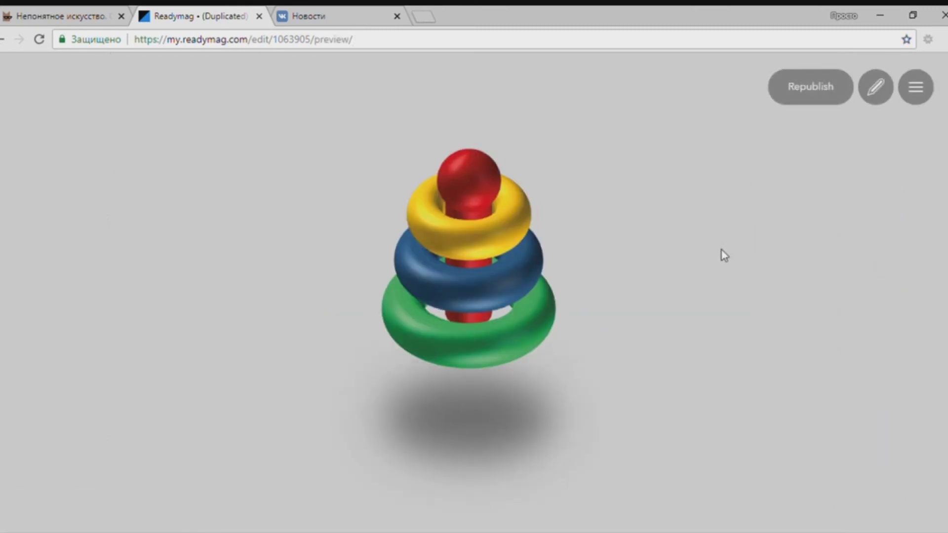
- Set the shadow animation's duration to 1.6 s and preview the slower result
{"action": "left_click", "coordinate": [875, 87]}
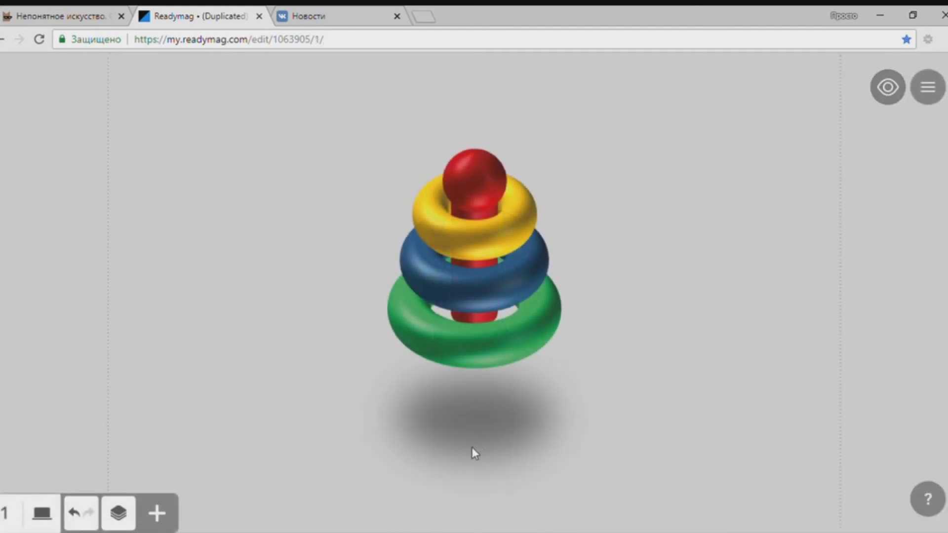
{"action": "left_click", "coordinate": [472, 447]}
{"action": "left_click", "coordinate": [889, 268]}
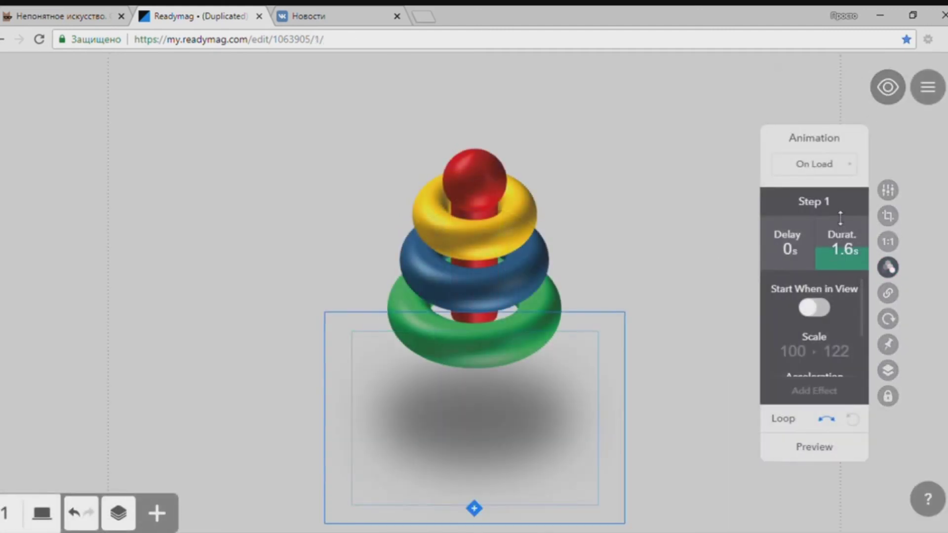
{"action": "left_click", "coordinate": [886, 88]}
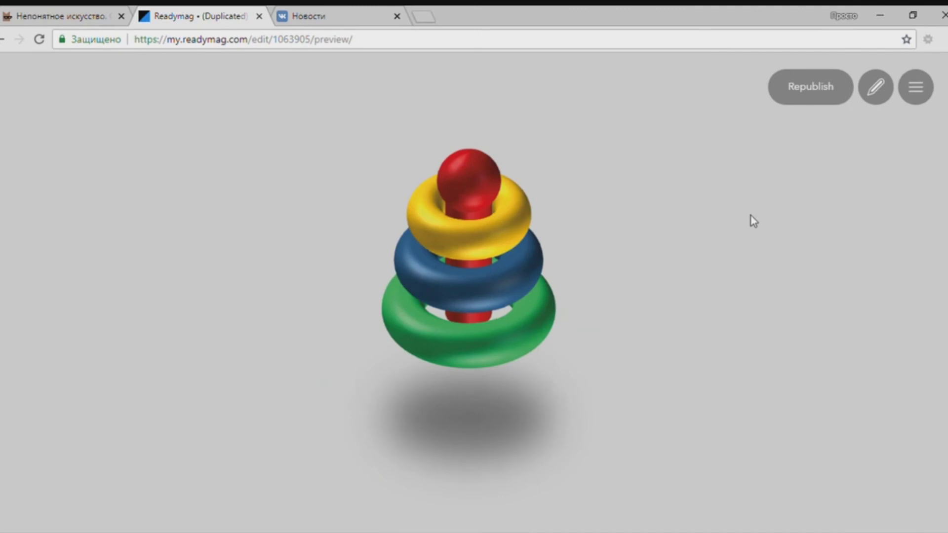
{"action": "left_click", "coordinate": [883, 99]}
- Recolour both credit lines grey
{"action": "left_click", "coordinate": [520, 340]}
{"action": "scroll", "coordinate": [517, 337], "scroll_direction": "down", "scroll_amount": 3}
{"action": "left_click", "coordinate": [485, 396]}
{"action": "left_click", "coordinate": [485, 397]}
{"action": "key", "text": "ctrl+a"}
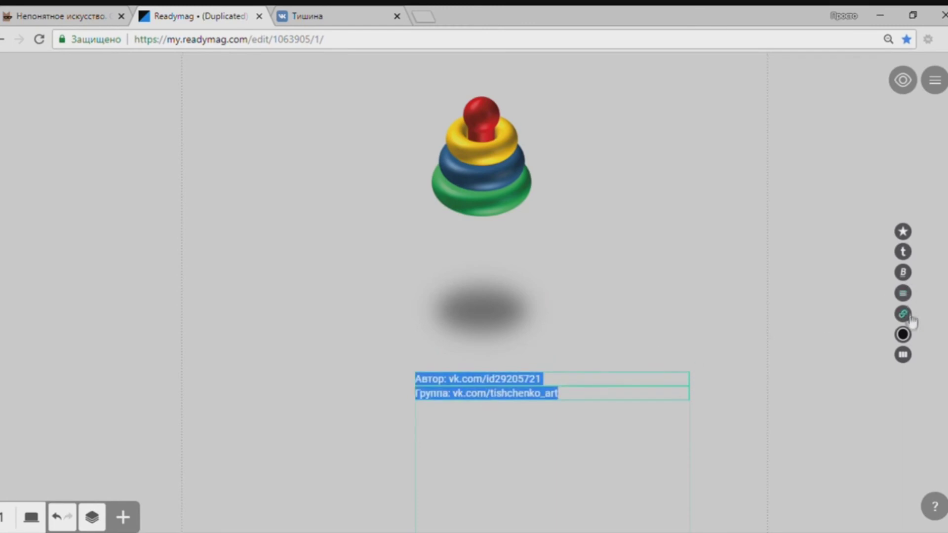
{"action": "left_click", "coordinate": [903, 335]}
{"action": "left_click_drag", "start_coordinate": [863, 299], "coordinate": [759, 269]}
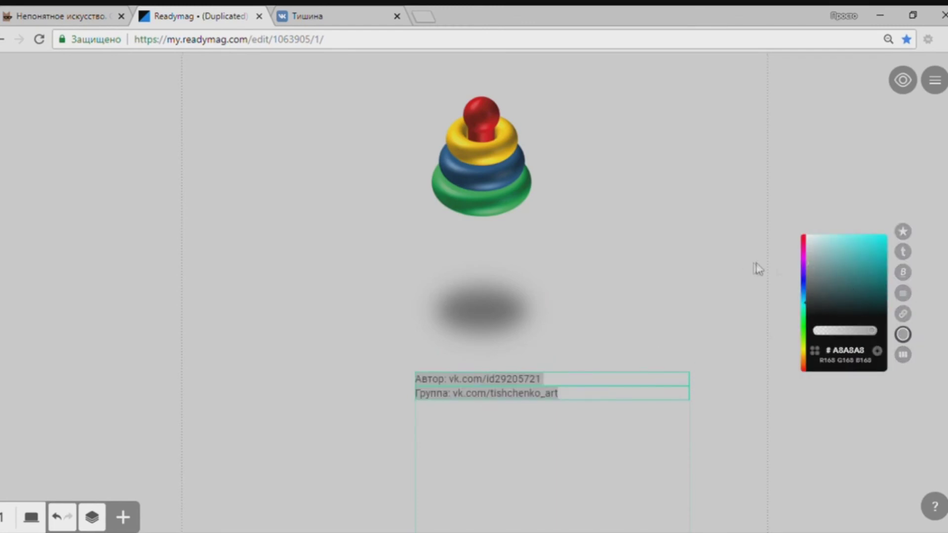
{"action": "left_click", "coordinate": [736, 267]}
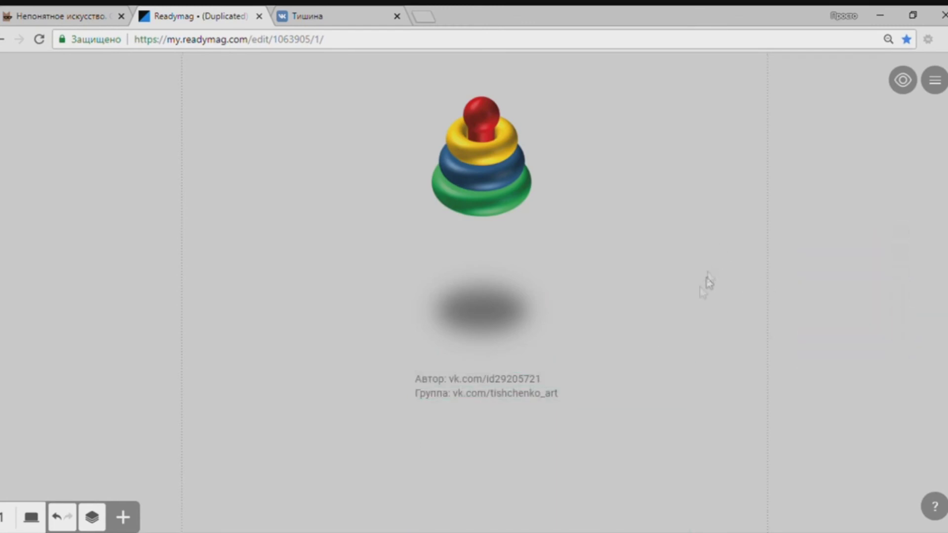
{"action": "left_click", "coordinate": [533, 392]}
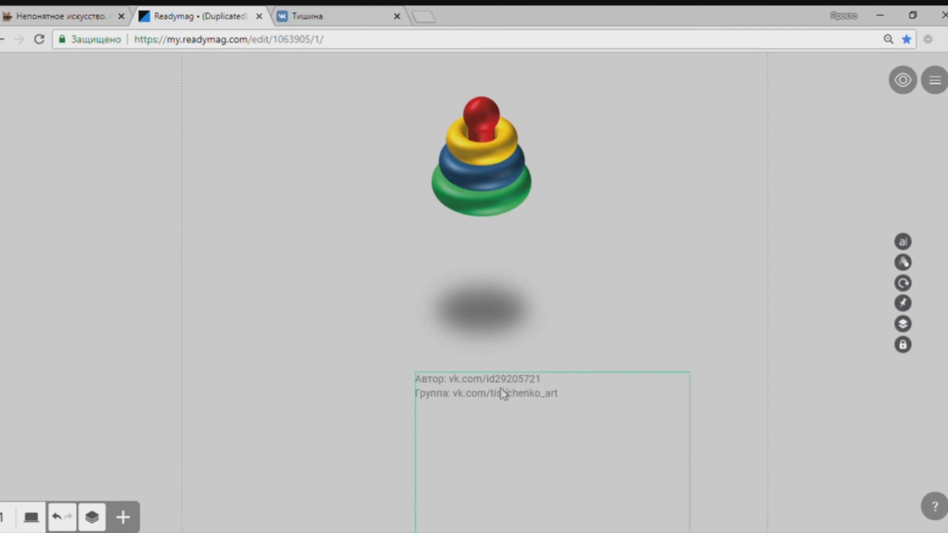
{"action": "left_click", "coordinate": [677, 267]}
- Preview the animated toy, then nudge the credits block slightly left
{"action": "left_click", "coordinate": [902, 81]}
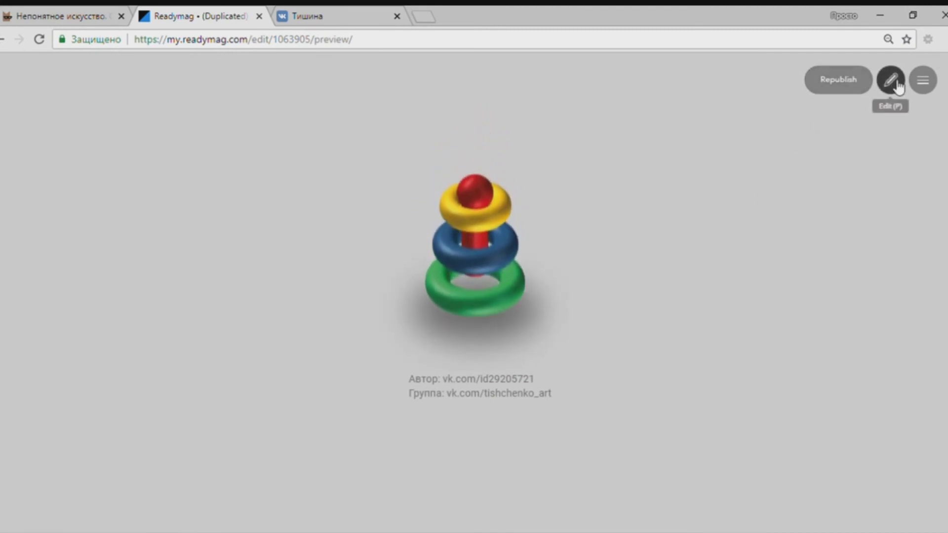
{"action": "left_click", "coordinate": [891, 82]}
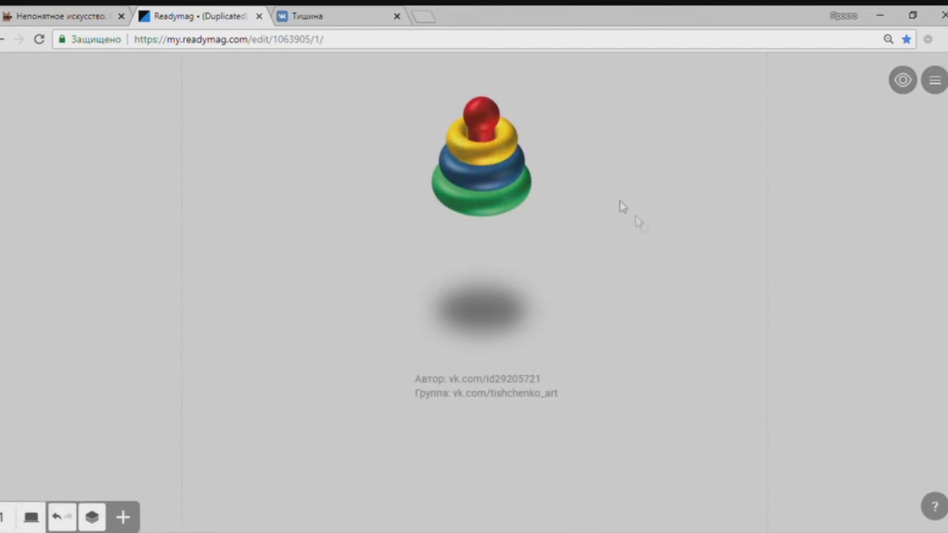
{"action": "left_click_drag", "start_coordinate": [478, 396], "coordinate": [466, 396]}
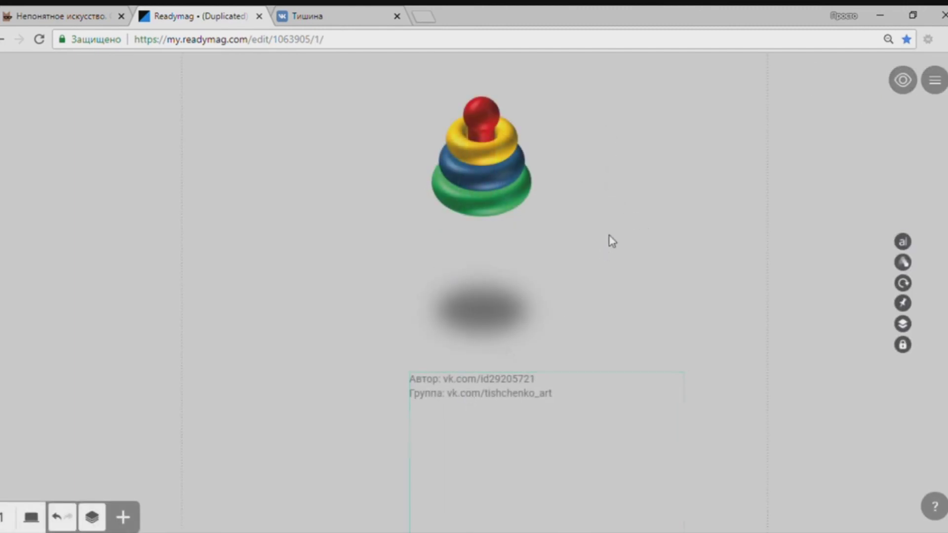
- Copy the VK group page's web address from its browser tab
{"action": "left_click", "coordinate": [576, 280]}
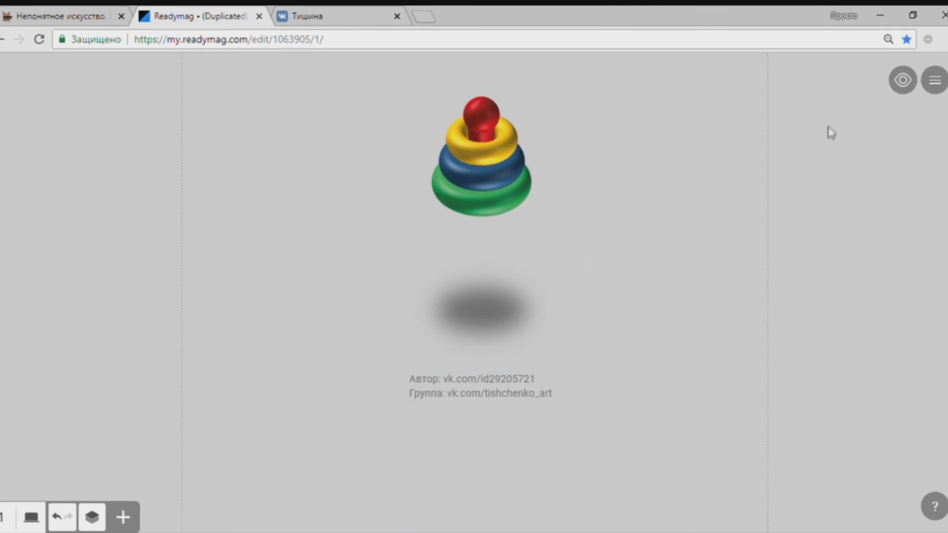
{"action": "left_click", "coordinate": [477, 387]}
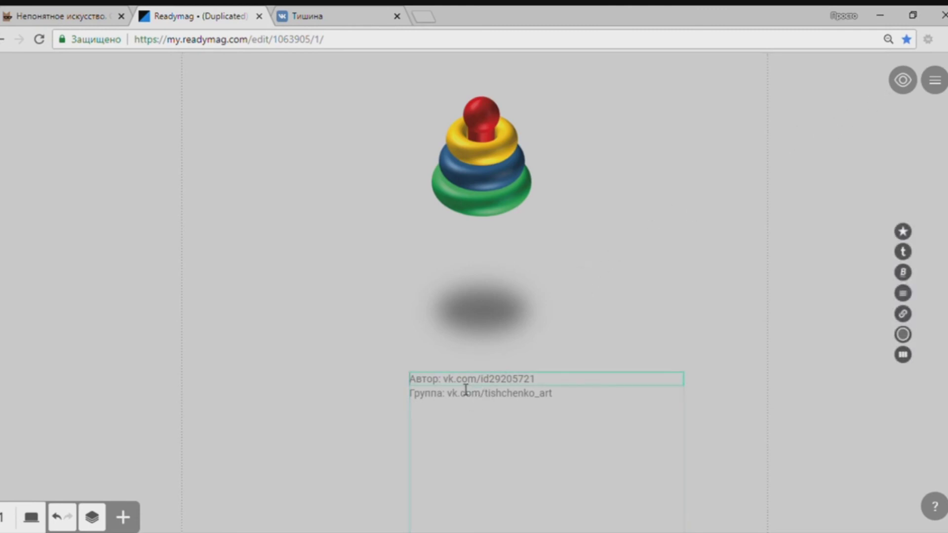
{"action": "left_click_drag", "start_coordinate": [443, 379], "coordinate": [576, 386]}
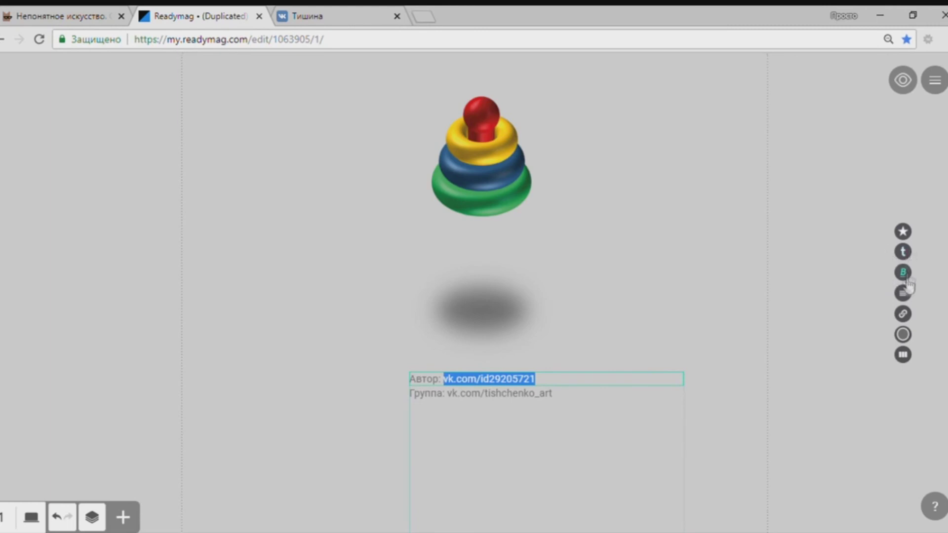
{"action": "left_click", "coordinate": [903, 314]}
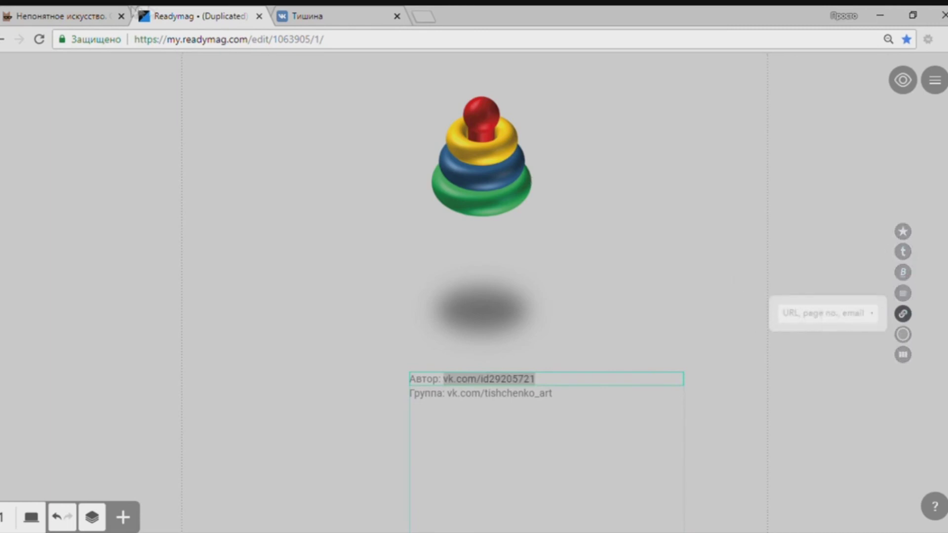
{"action": "left_click", "coordinate": [308, 17]}
{"action": "key", "text": "Escape"}
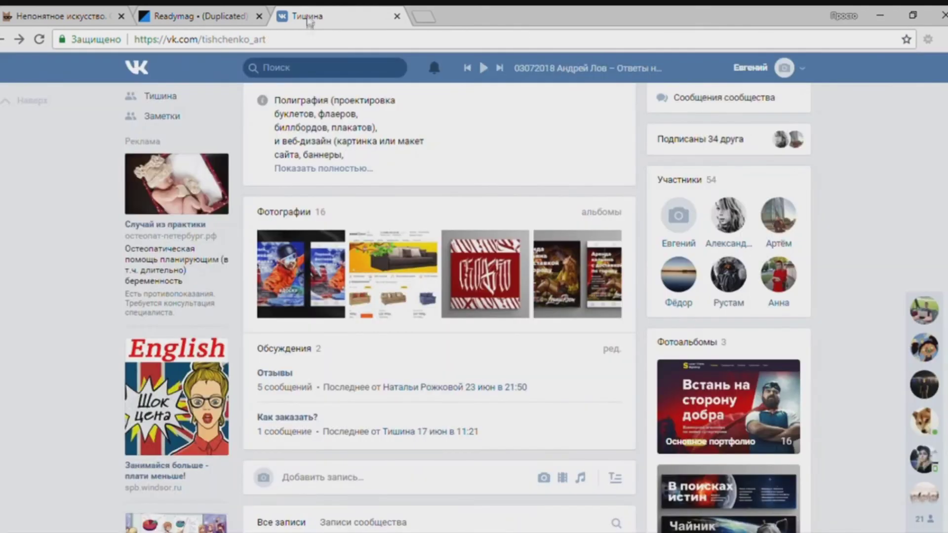
{"action": "left_click", "coordinate": [313, 39]}
{"action": "left_click", "coordinate": [224, 14]}
- Link the Группа line's address to the pasted VK group website URL
{"action": "triple_click", "coordinate": [556, 397]}
{"action": "left_click_drag", "start_coordinate": [562, 397], "coordinate": [459, 399]}
{"action": "key", "text": "ctrl+c"}
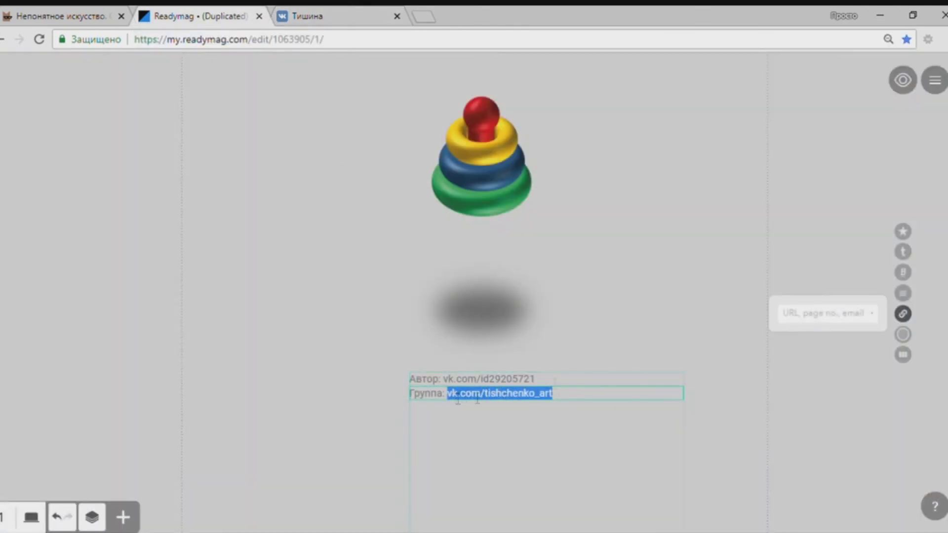
{"action": "left_click", "coordinate": [827, 322]}
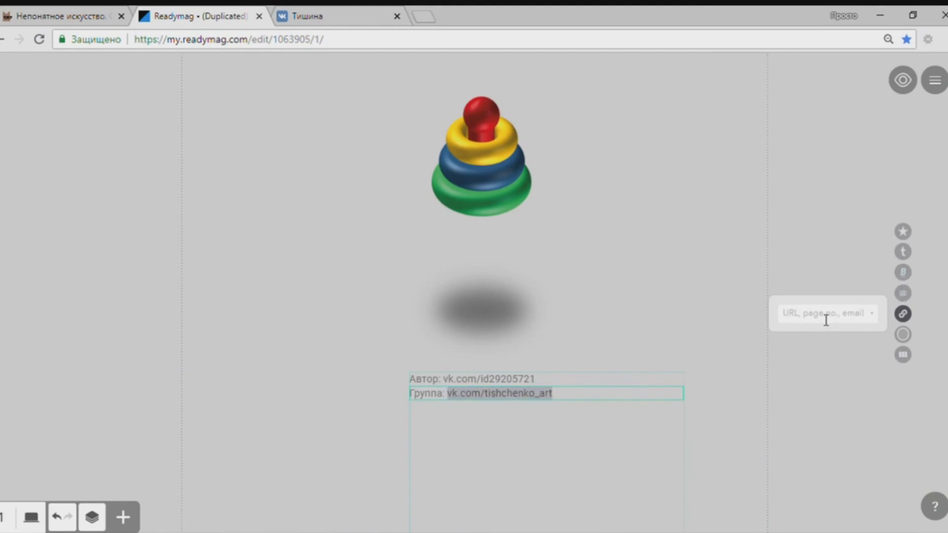
{"action": "left_click", "coordinate": [886, 319]}
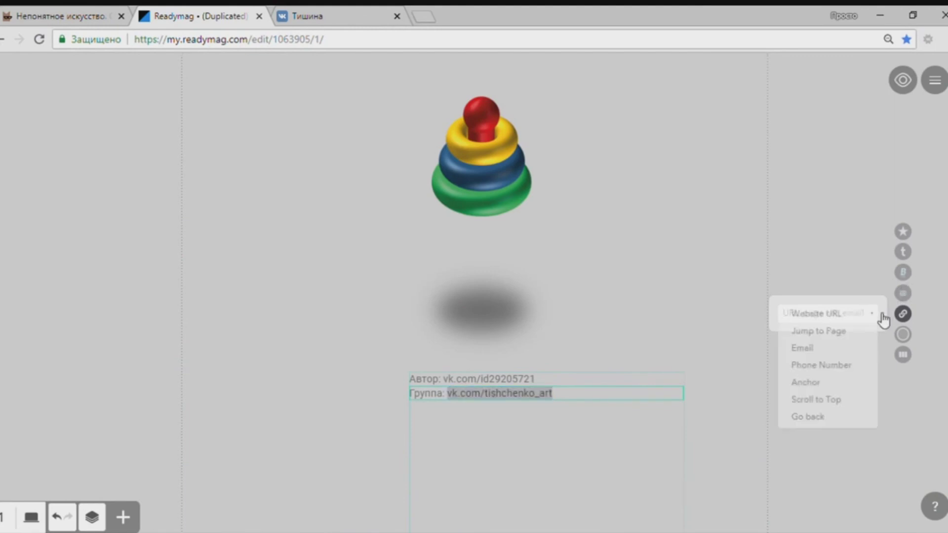
{"action": "left_click", "coordinate": [832, 317]}
{"action": "key", "text": "ctrl+v"}
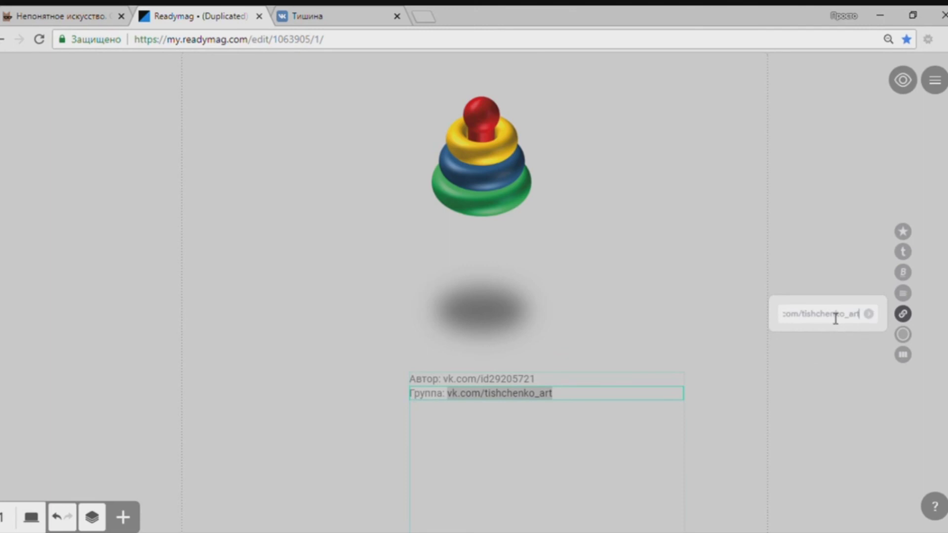
{"action": "key", "text": "Return"}
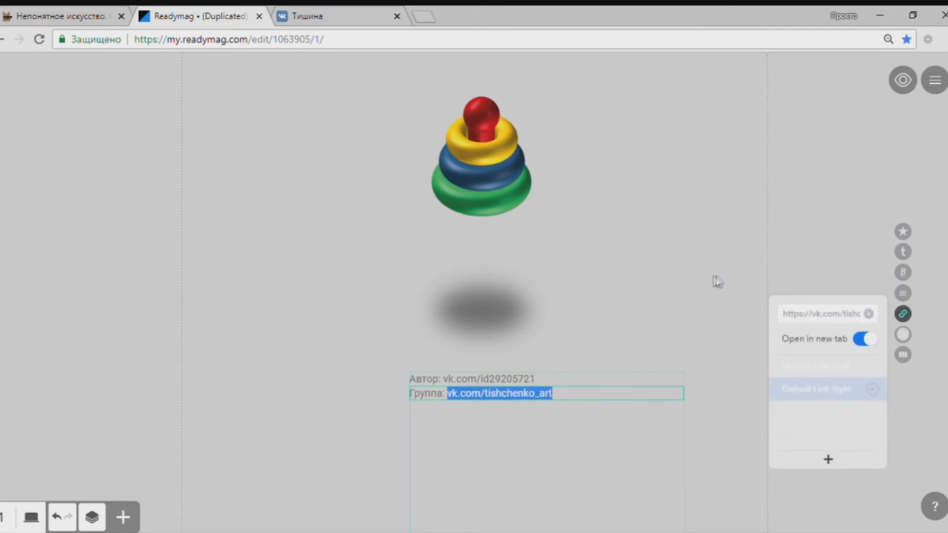
{"action": "left_click", "coordinate": [654, 311]}
{"action": "left_click", "coordinate": [502, 383]}
{"action": "left_click", "coordinate": [525, 384]}
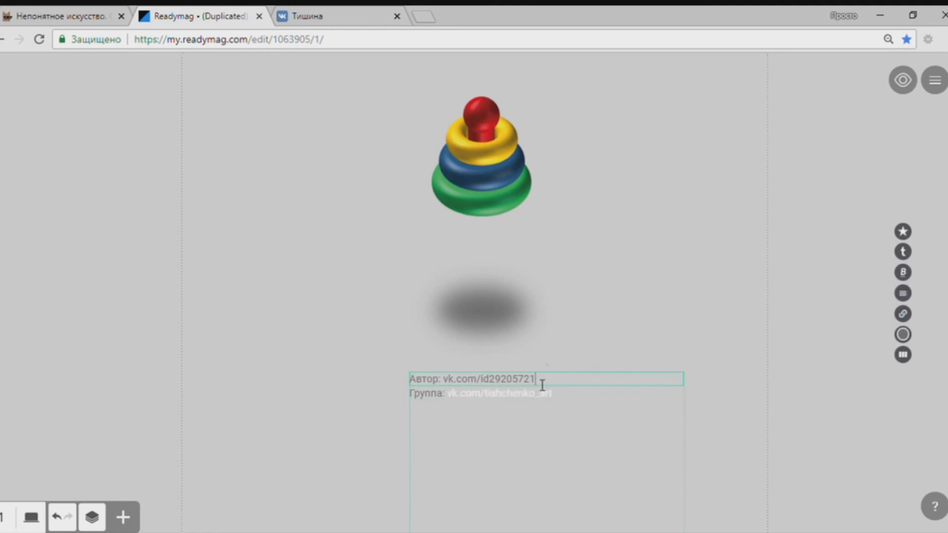
- Open the author's VK profile from the group page and copy its address
{"action": "left_click_drag", "start_coordinate": [541, 380], "coordinate": [453, 380]}
{"action": "key", "text": "ctrl+c"}
{"action": "left_click", "coordinate": [345, 16]}
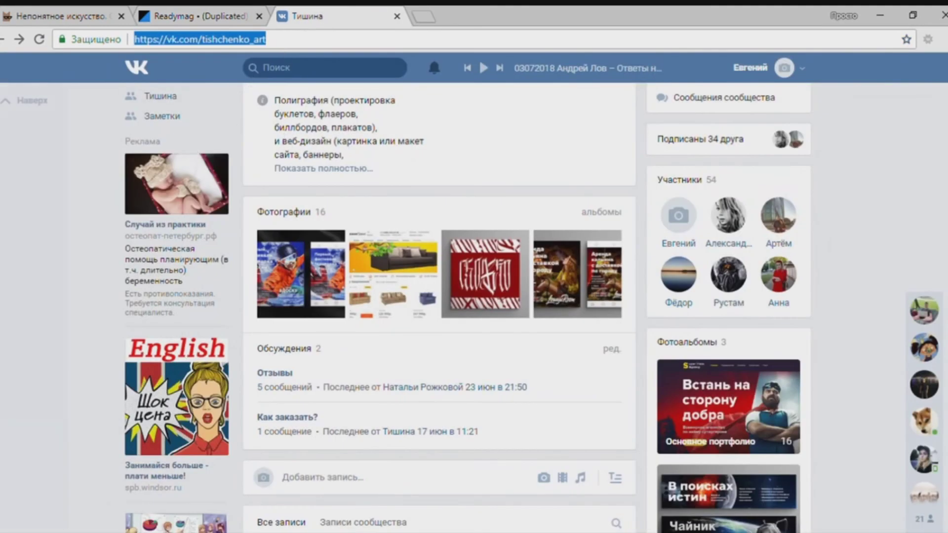
{"action": "left_click", "coordinate": [11, 172]}
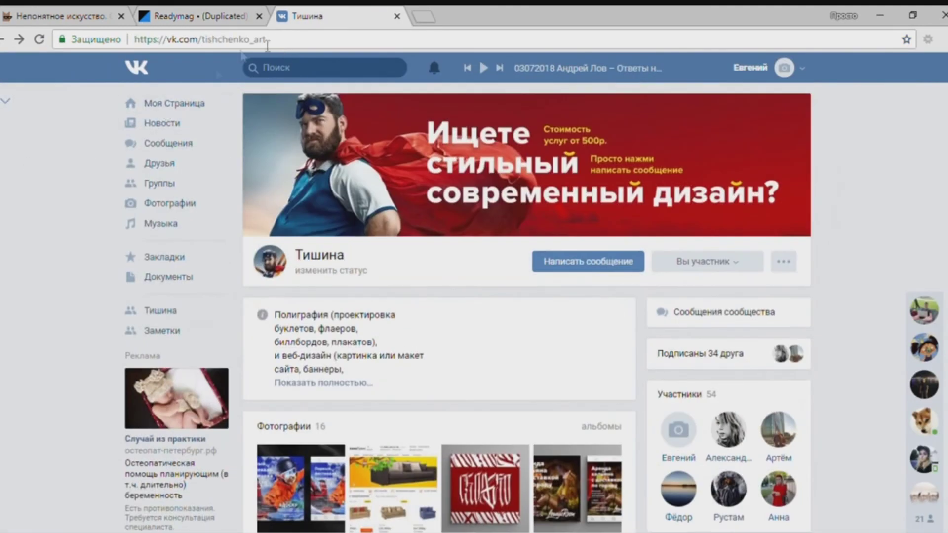
{"action": "mouse_move", "coordinate": [174, 103]}
{"action": "middle_click", "coordinate": [173, 104]}
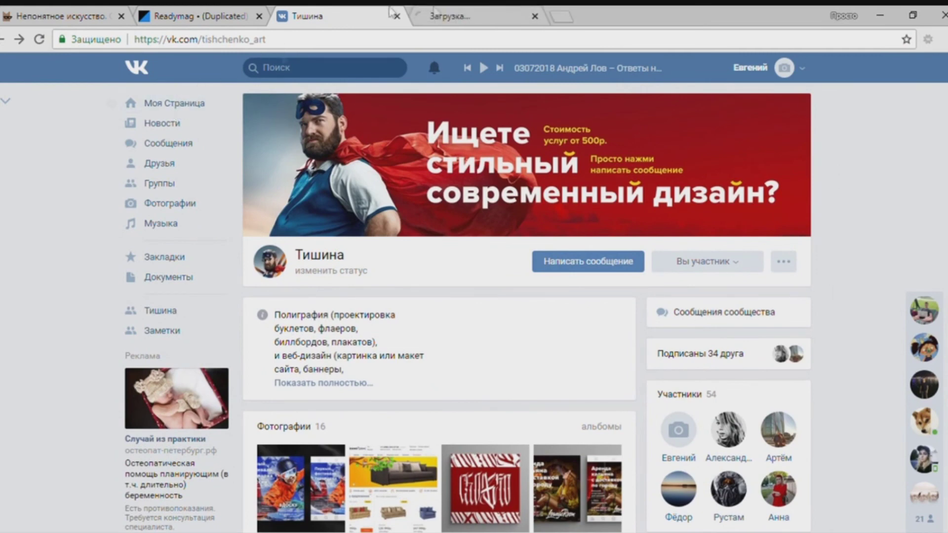
{"action": "left_click", "coordinate": [296, 47]}
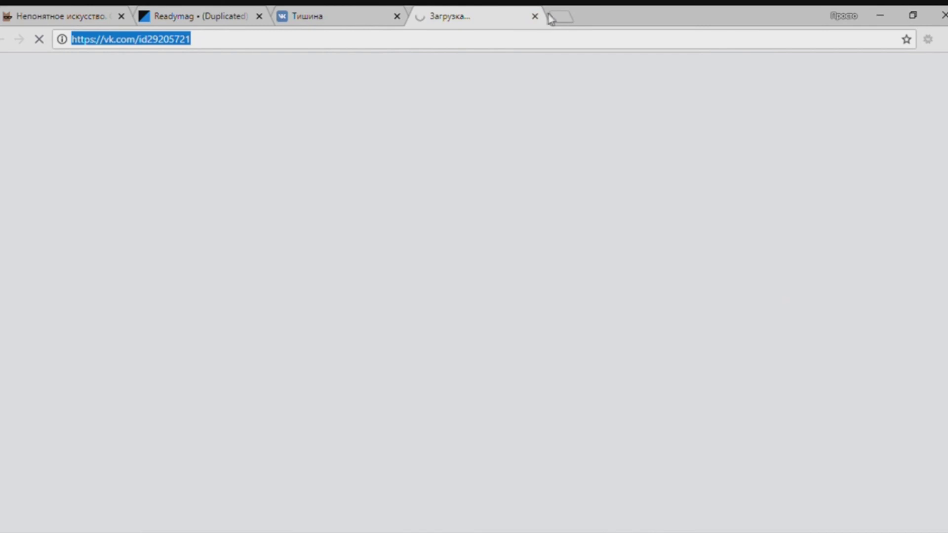
{"action": "left_click", "coordinate": [535, 16]}
{"action": "left_click", "coordinate": [202, 11]}
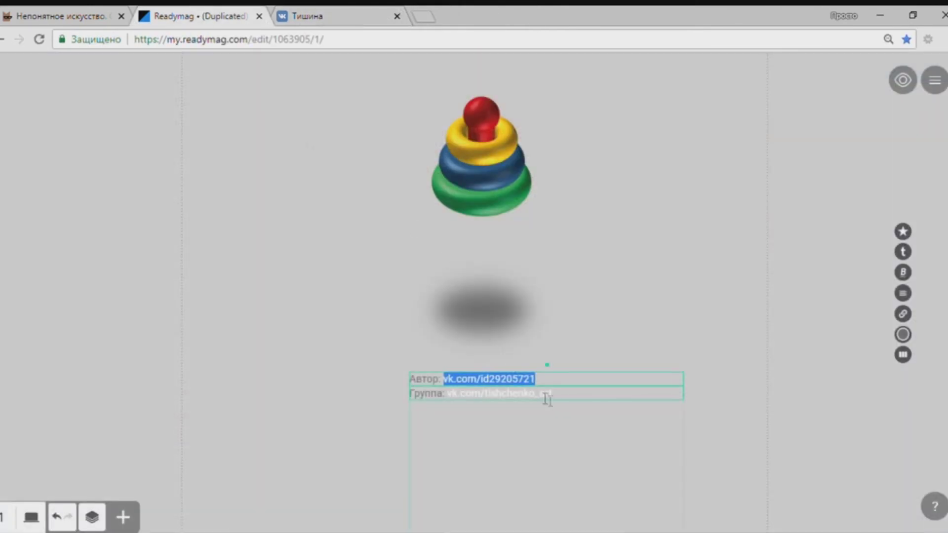
- Paste the author's profile address as the Автор line's link
{"action": "left_click", "coordinate": [902, 314]}
{"action": "key", "text": "ctrl+v"}
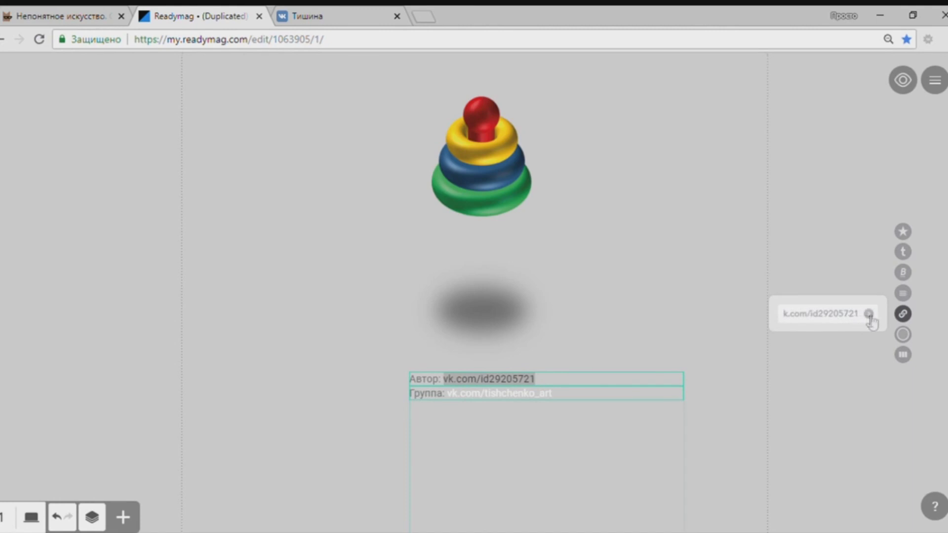
{"action": "left_click", "coordinate": [731, 270]}
{"action": "left_click", "coordinate": [707, 280]}
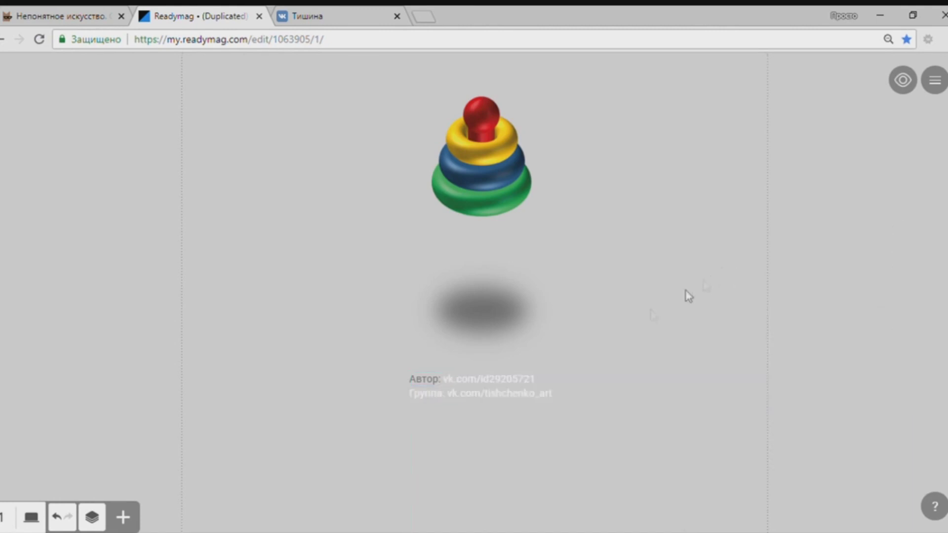
- Reselect the Автор address and reapply the author profile link, confirming with Enter
{"action": "left_click", "coordinate": [513, 384]}
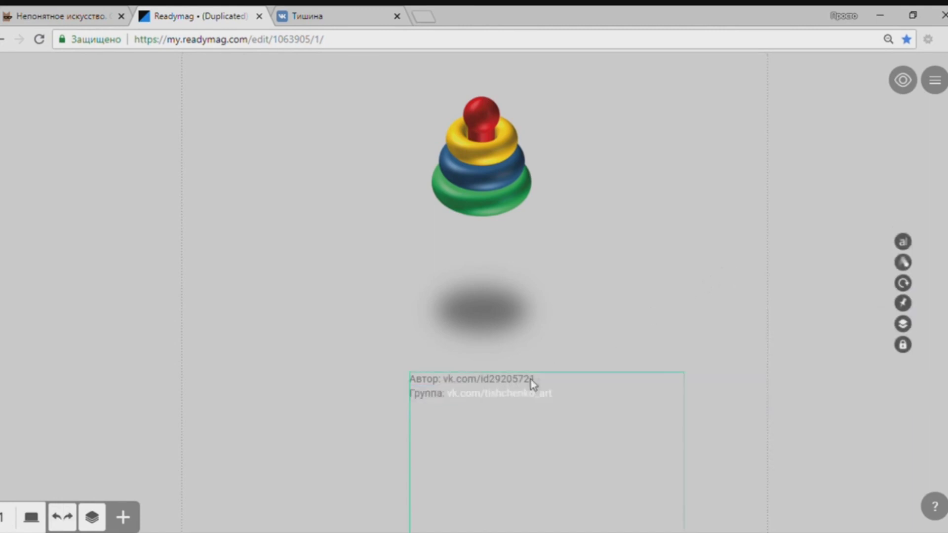
{"action": "left_click_drag", "start_coordinate": [542, 384], "coordinate": [452, 386]}
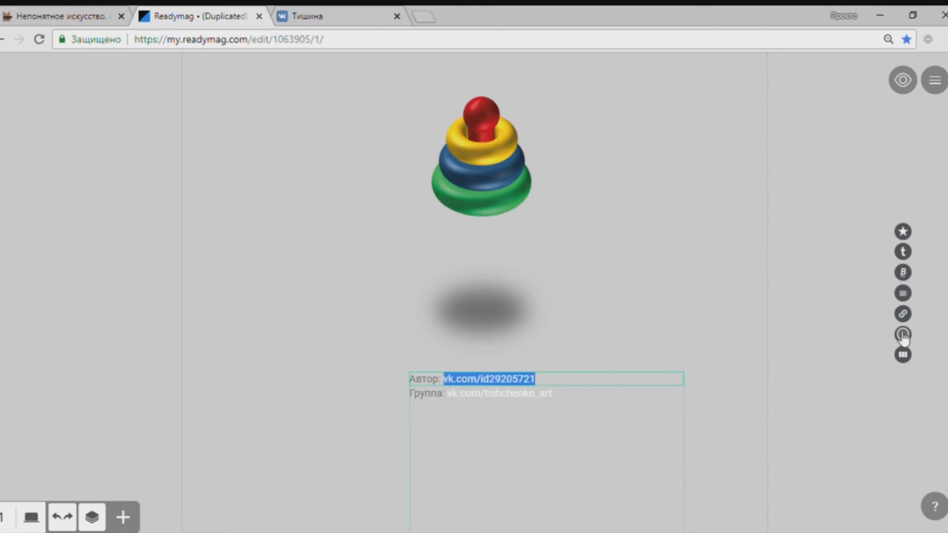
{"action": "left_click", "coordinate": [902, 314]}
{"action": "key", "text": "ctrl+v"}
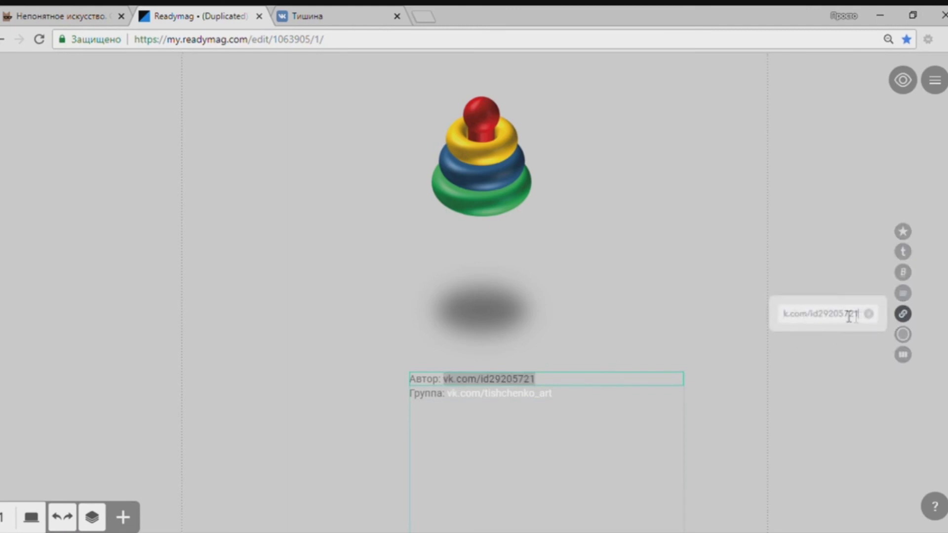
{"action": "key", "text": "Return"}
{"action": "left_click", "coordinate": [847, 266]}
{"action": "left_click", "coordinate": [826, 250]}
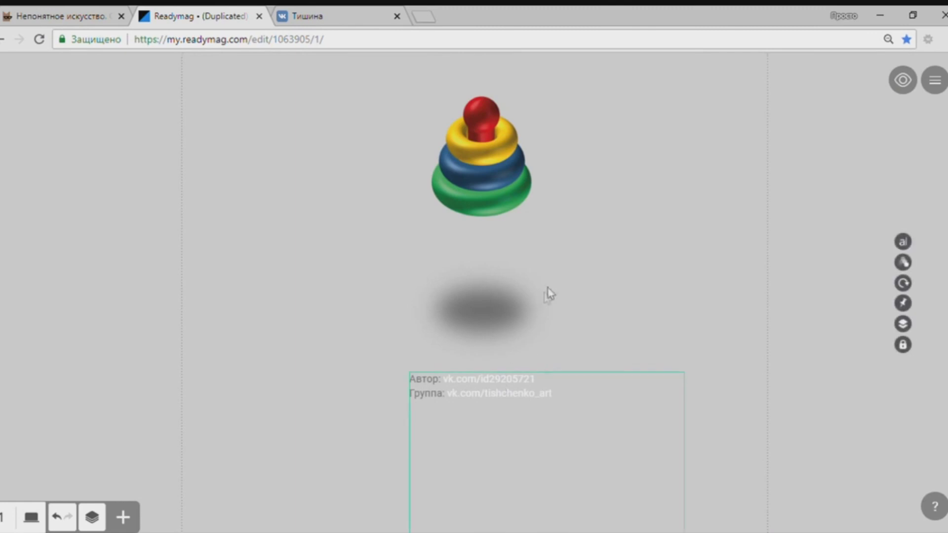
{"action": "left_click", "coordinate": [903, 81]}
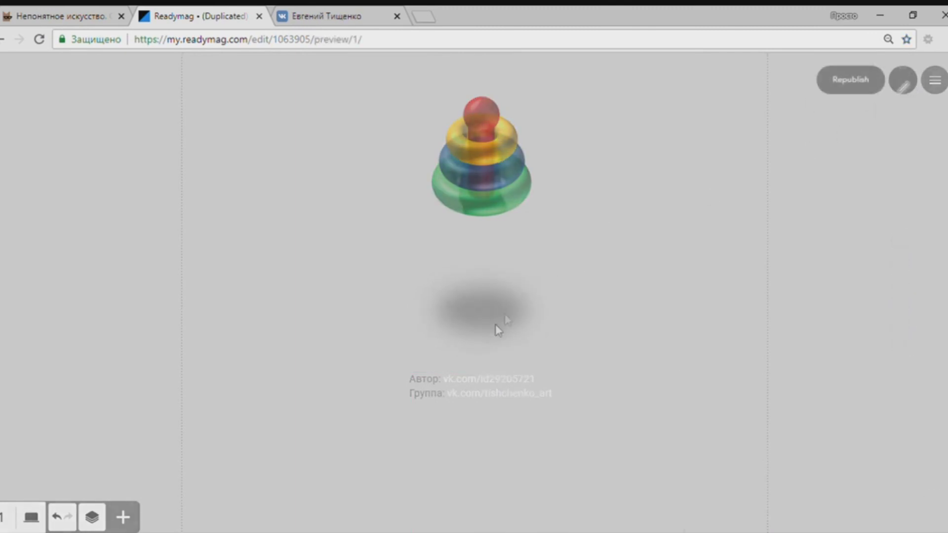
{"action": "left_click", "coordinate": [472, 381]}
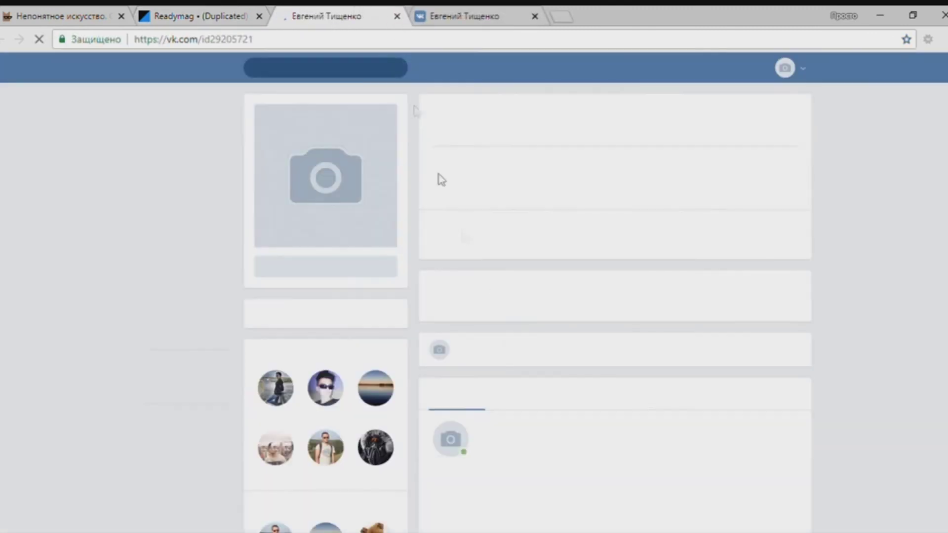
{"action": "middle_click", "coordinate": [331, 14]}
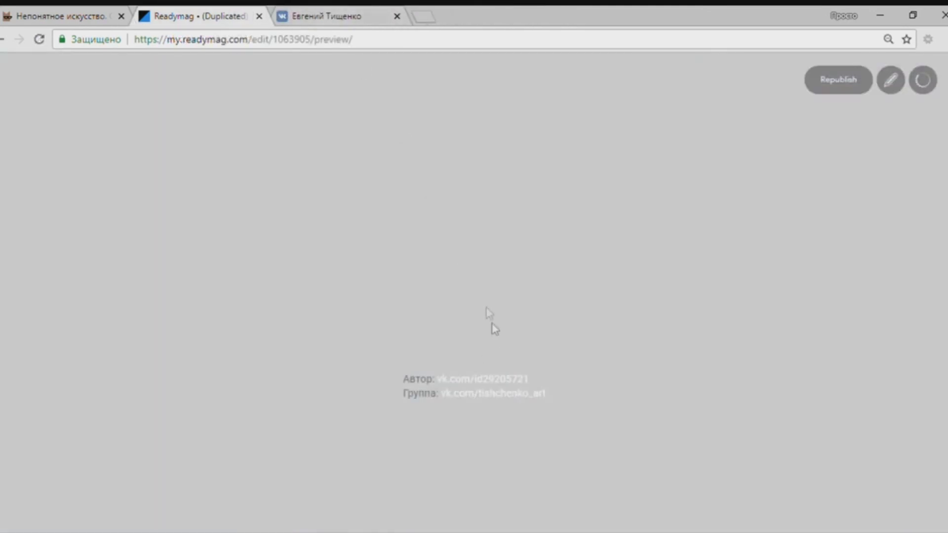
{"action": "left_click", "coordinate": [891, 81]}
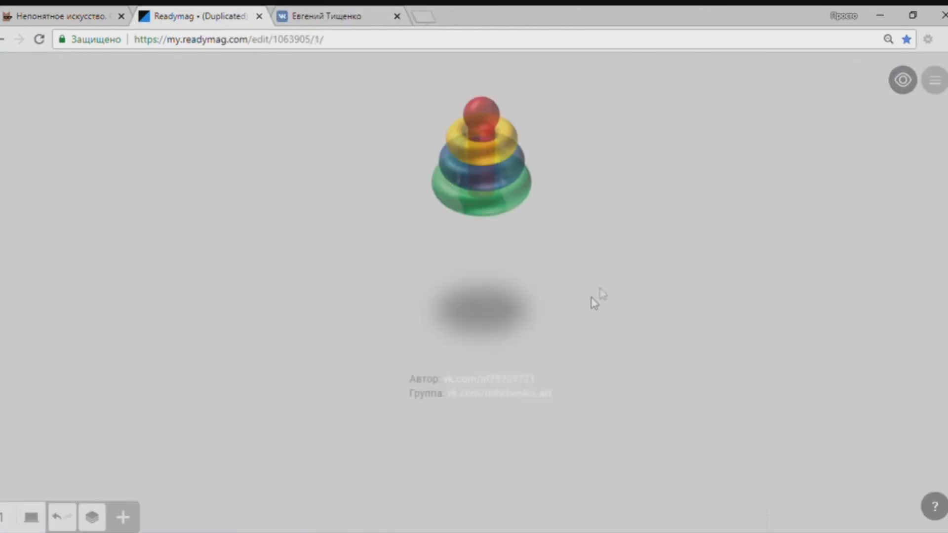